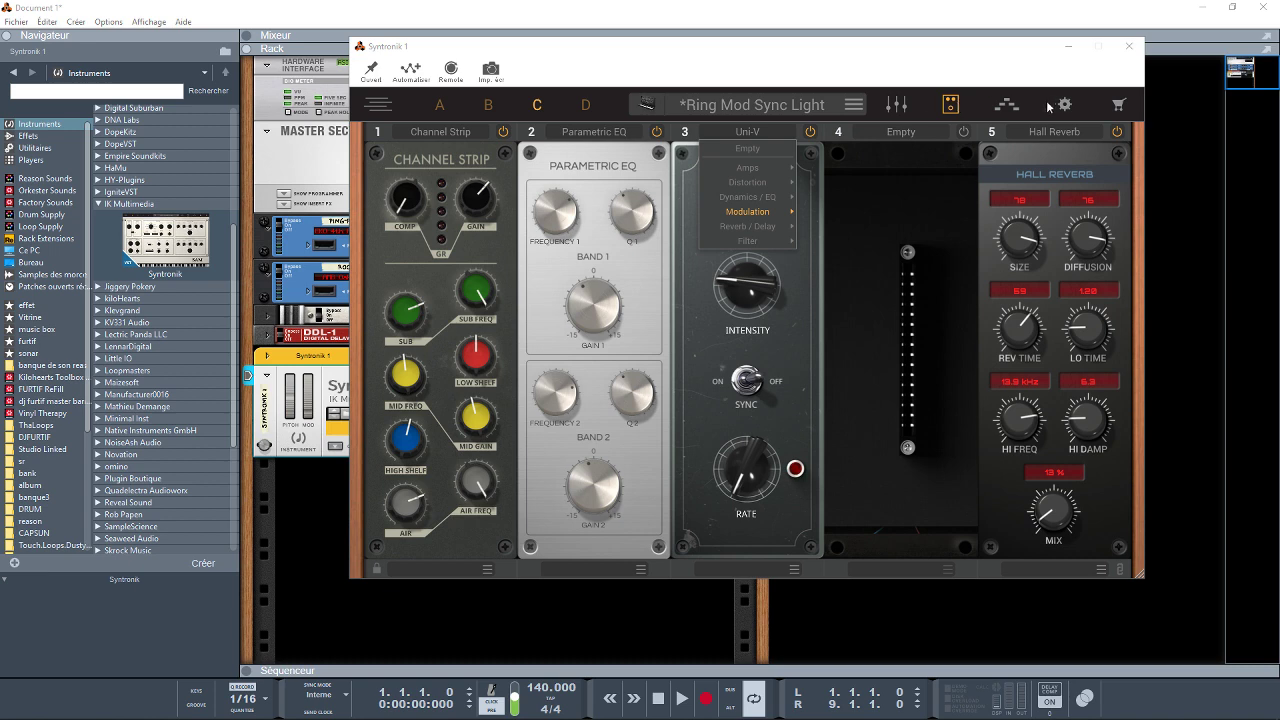
- Open Syntronik's arpeggiator for part C and load the 1_32 Arpeggio 00 preset
left_click(1006, 105)
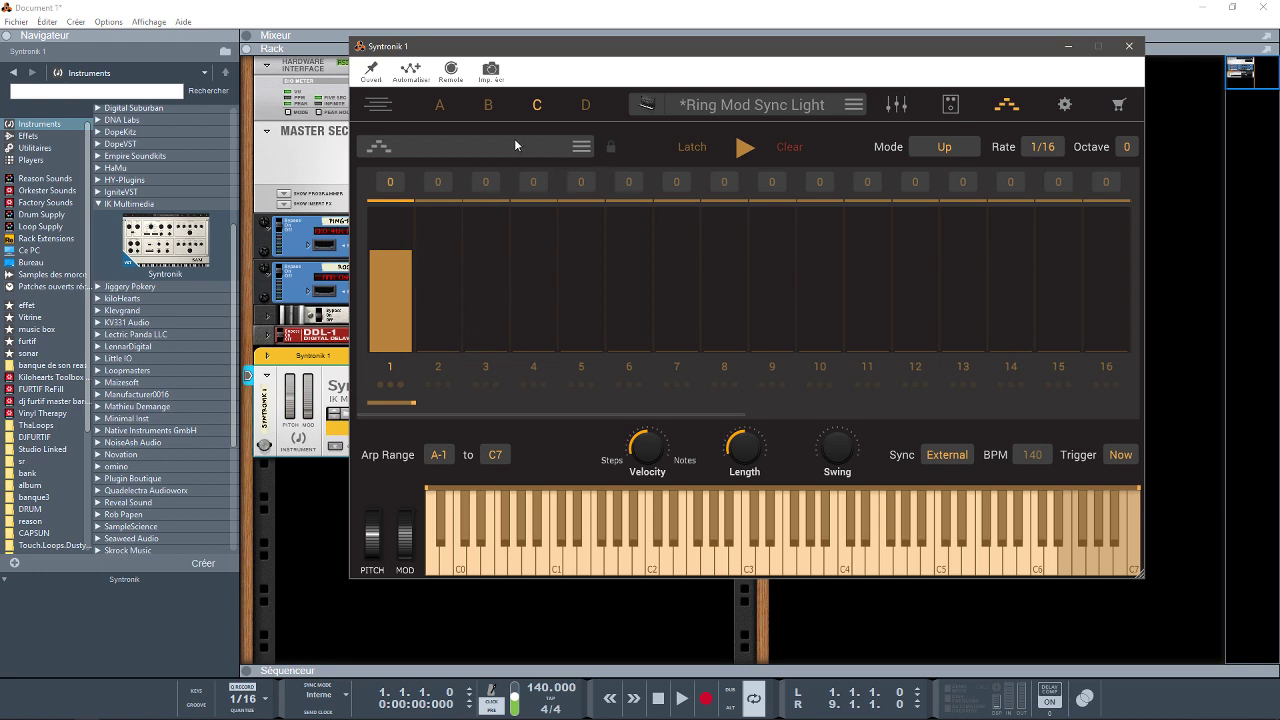
left_click(418, 143)
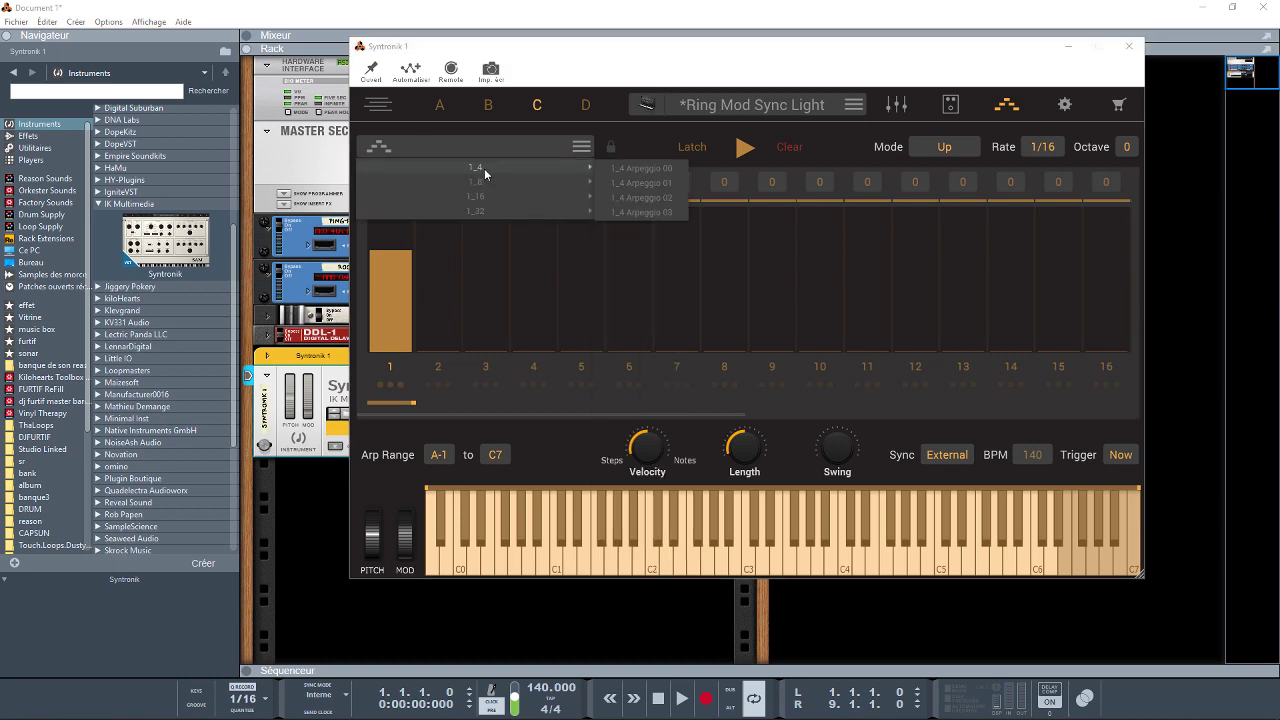
mouse_move(485, 182)
mouse_move(494, 210)
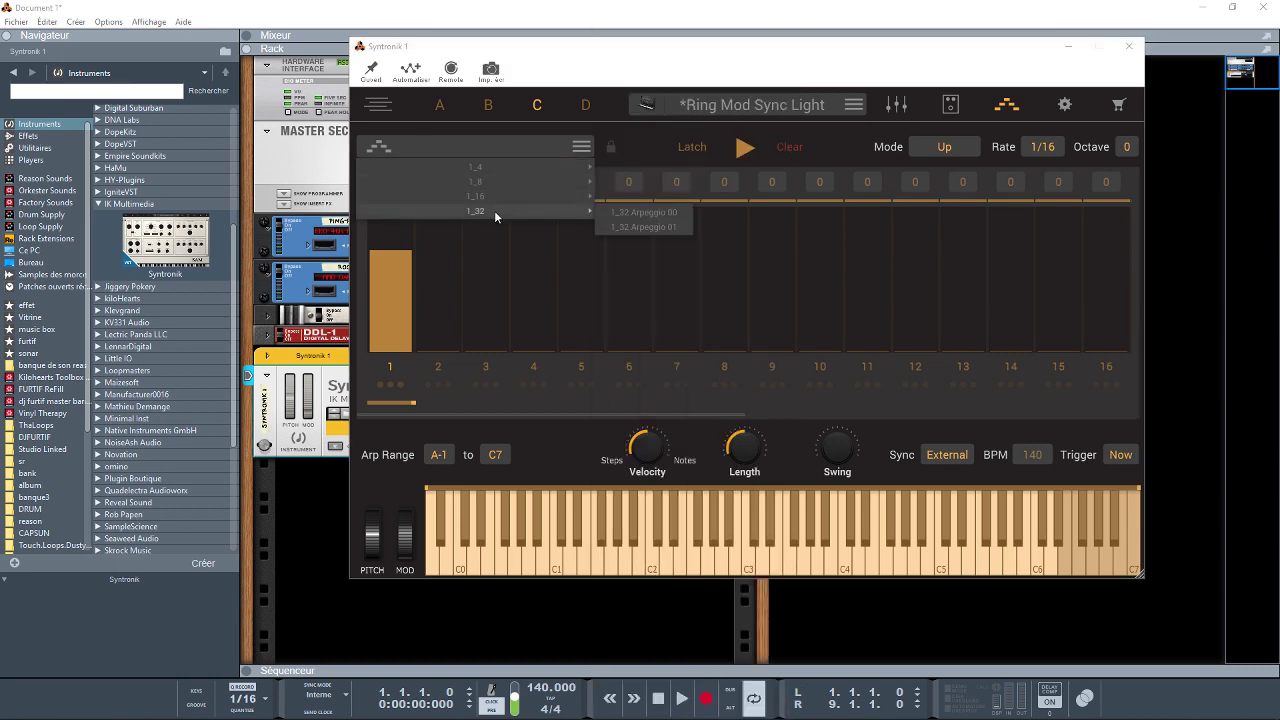
left_click(625, 213)
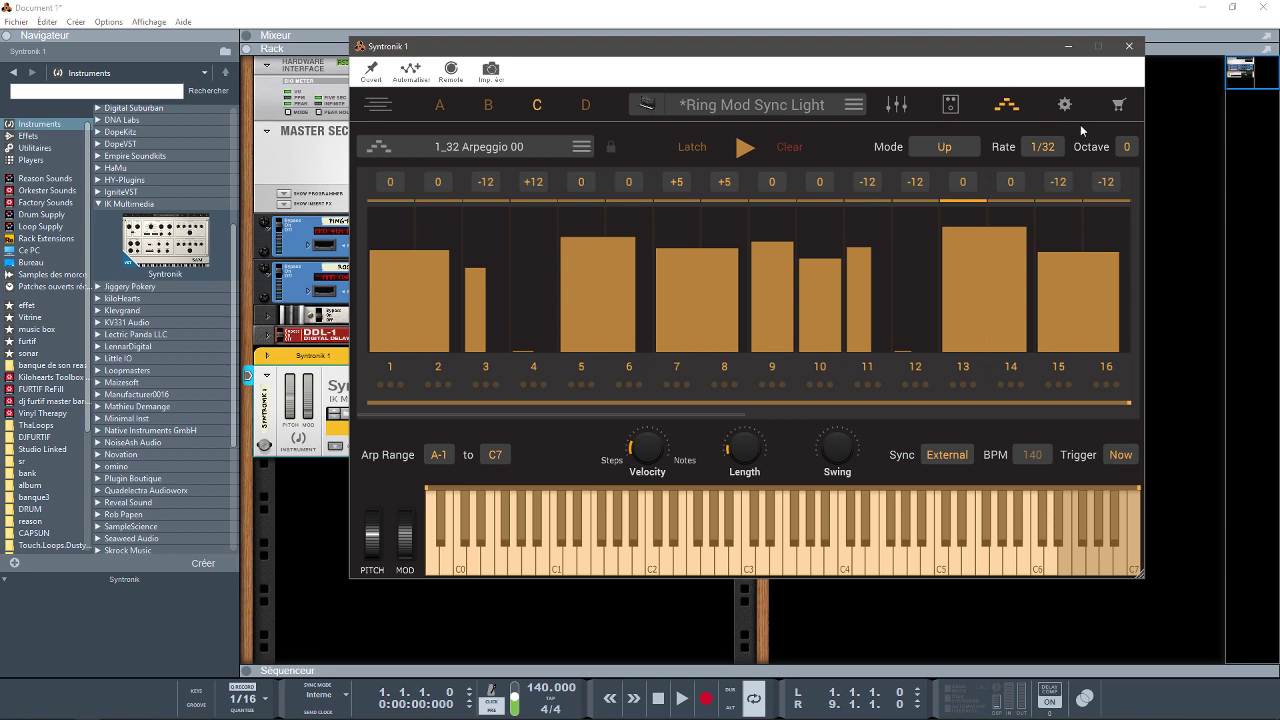
- Look over Syntronik's effects rack, its volume and pan mixer, and the synth and sound browser up to the first synth models
left_click(950, 112)
left_click(902, 116)
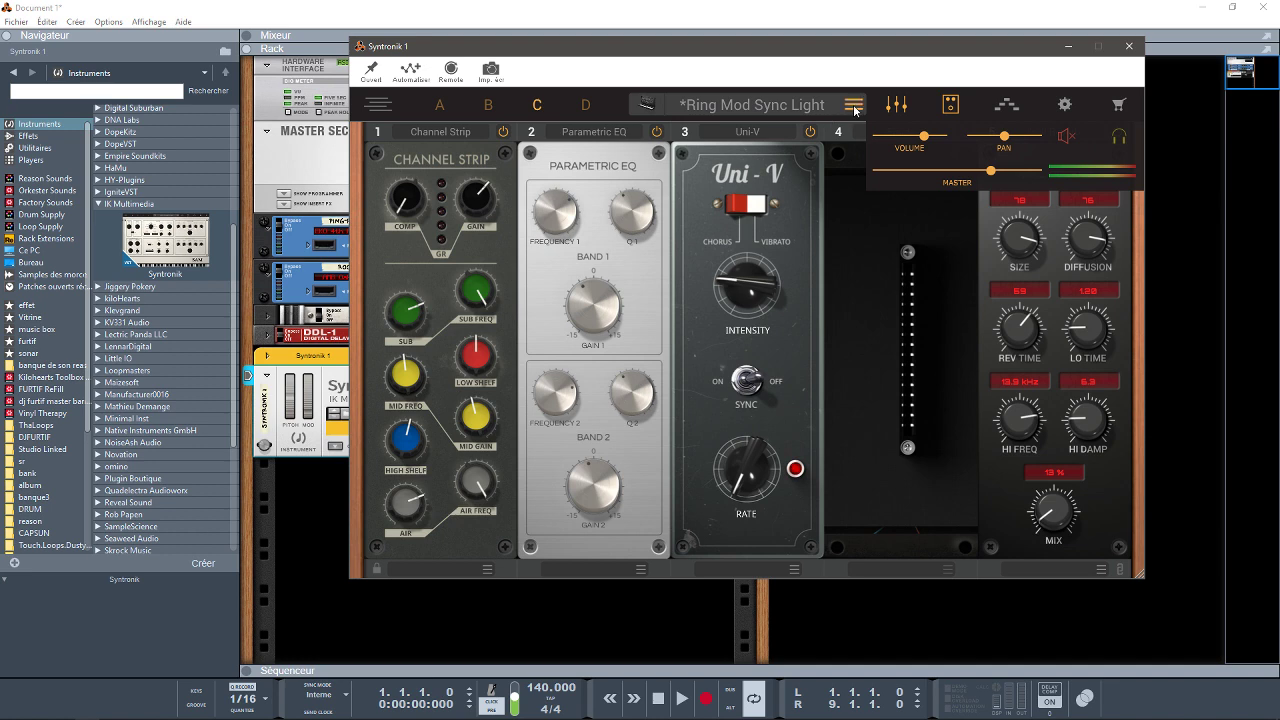
left_click(710, 105)
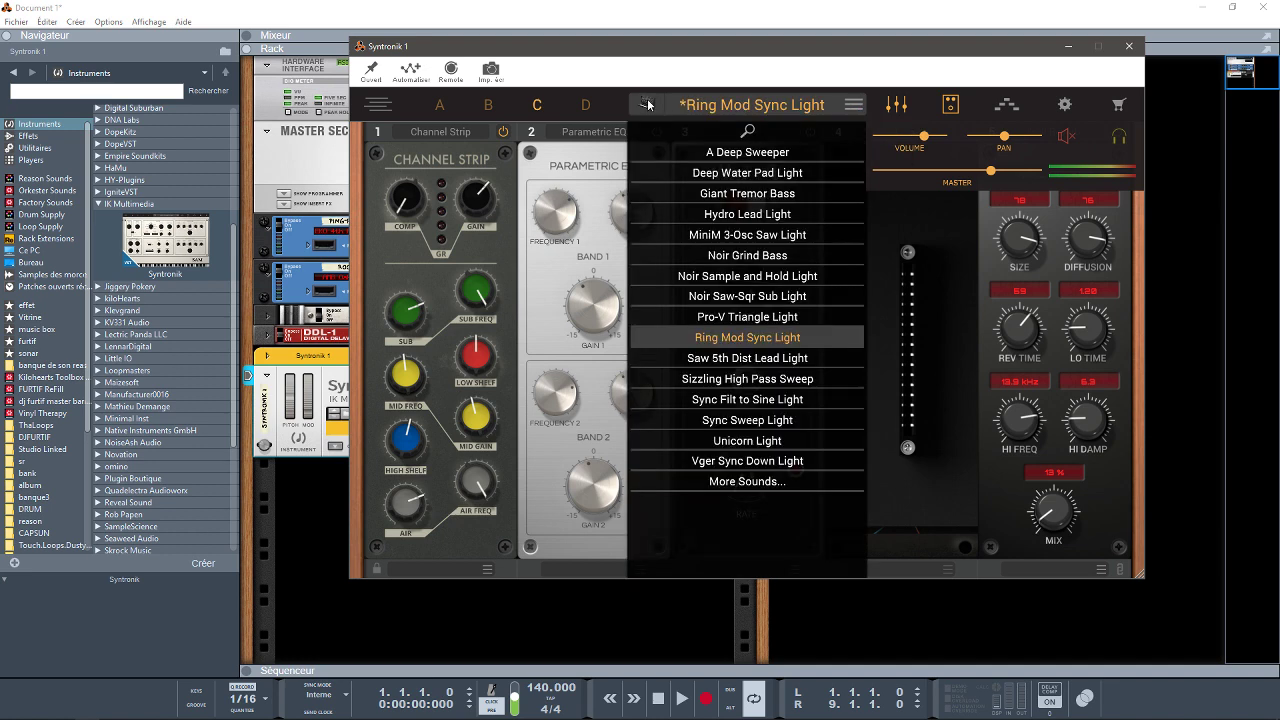
left_click(648, 104)
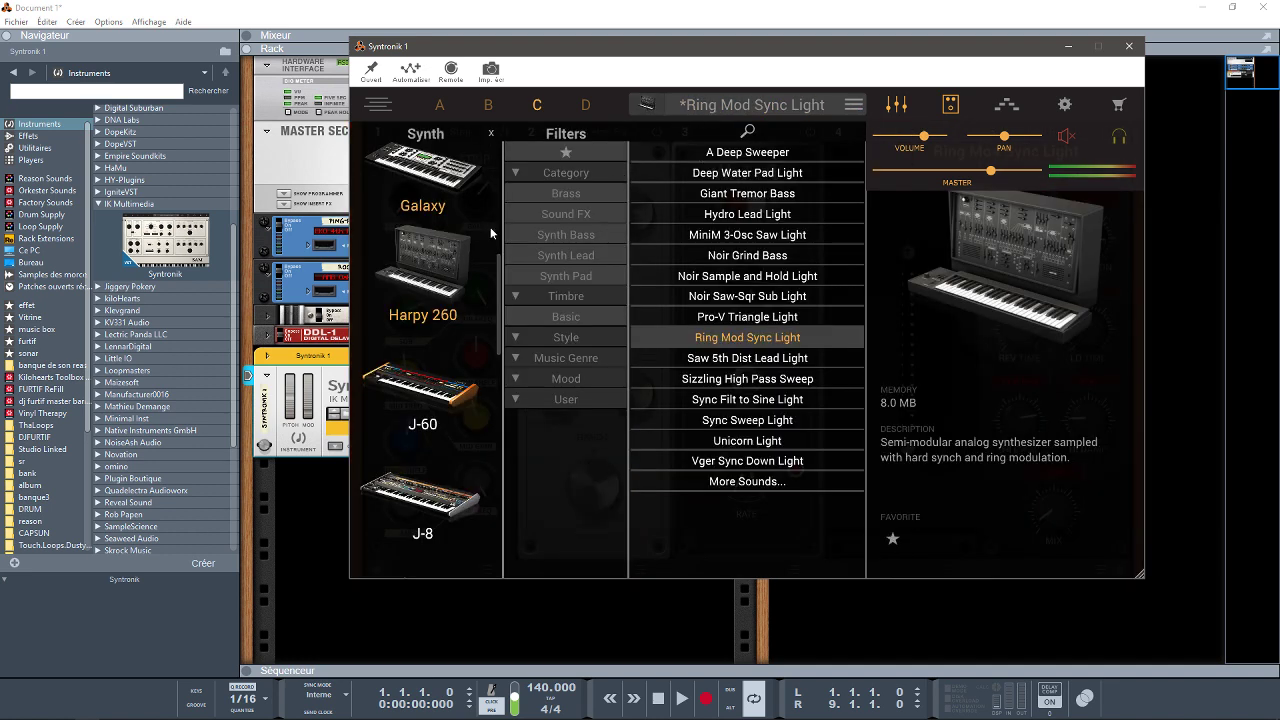
left_click_drag(498, 290, 494, 175)
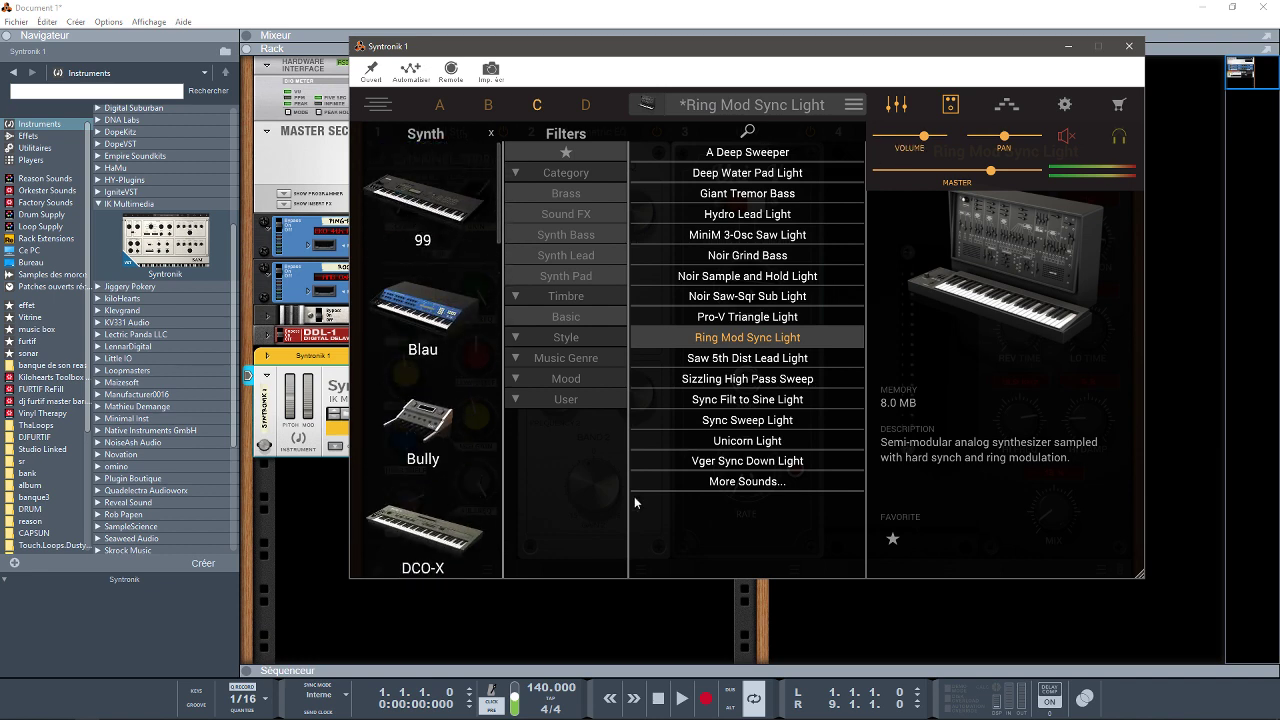
- Switch to the web browser, review the Syntronik product page on the IK Multimedia site, and return to Reason
left_click(408, 711)
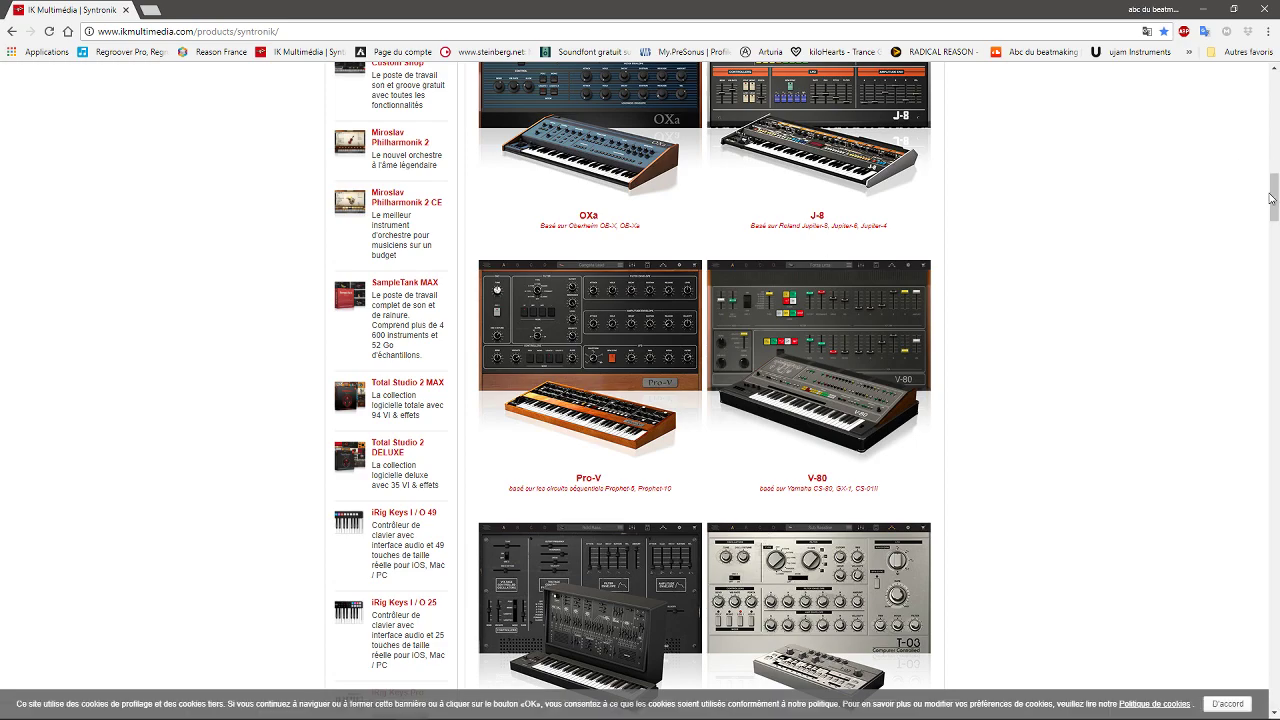
left_click_drag(1273, 176, 1265, 102)
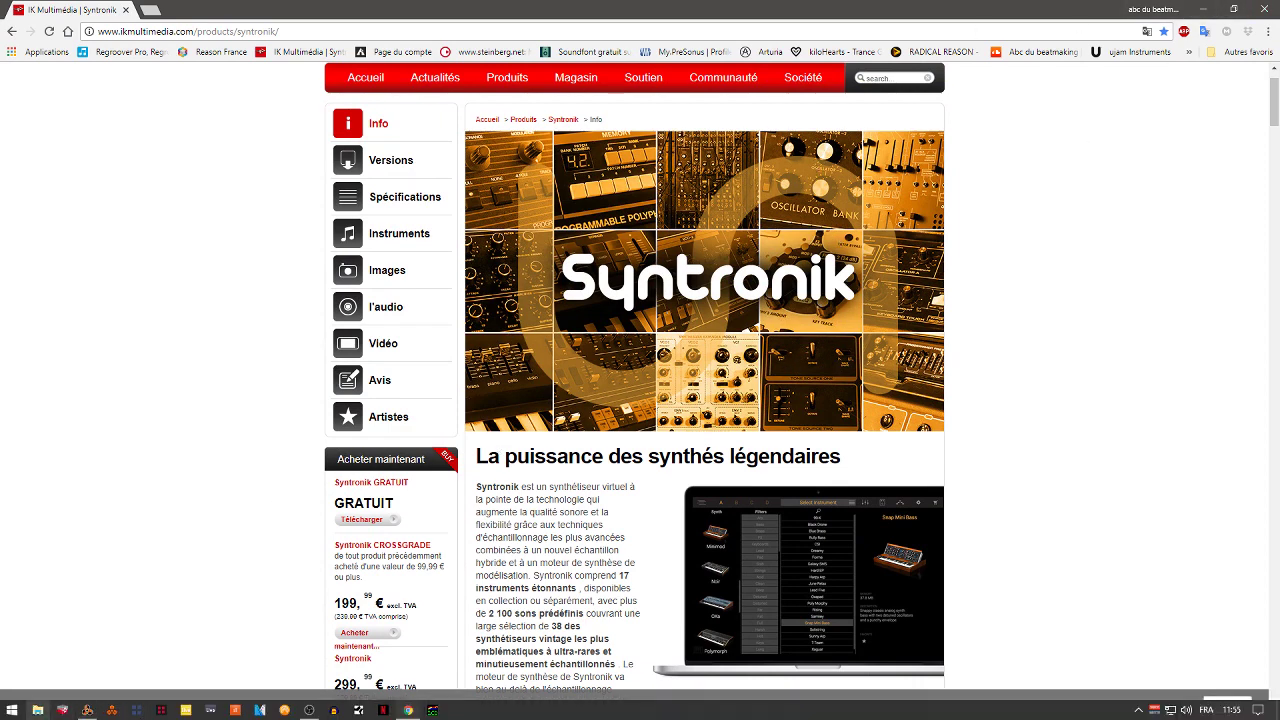
left_click(88, 710)
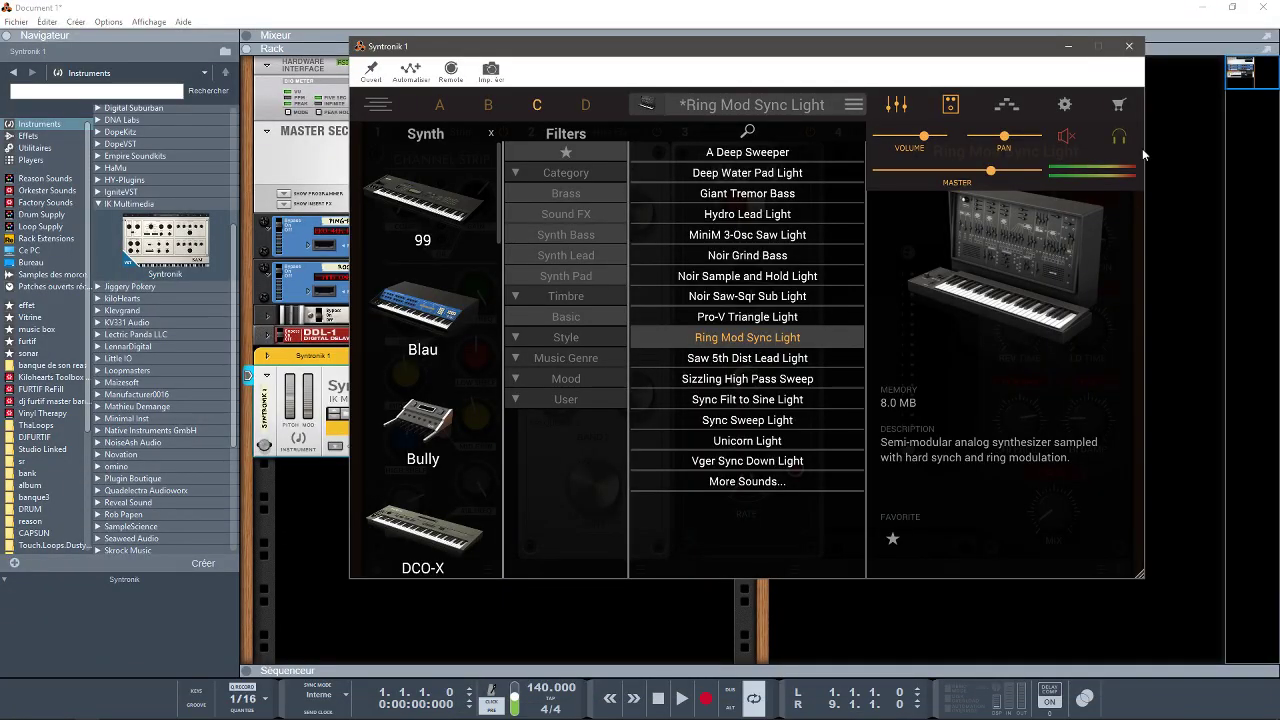
- Close the Syntronik window and delete the Syntronik instrument from the rack
left_click(1129, 46)
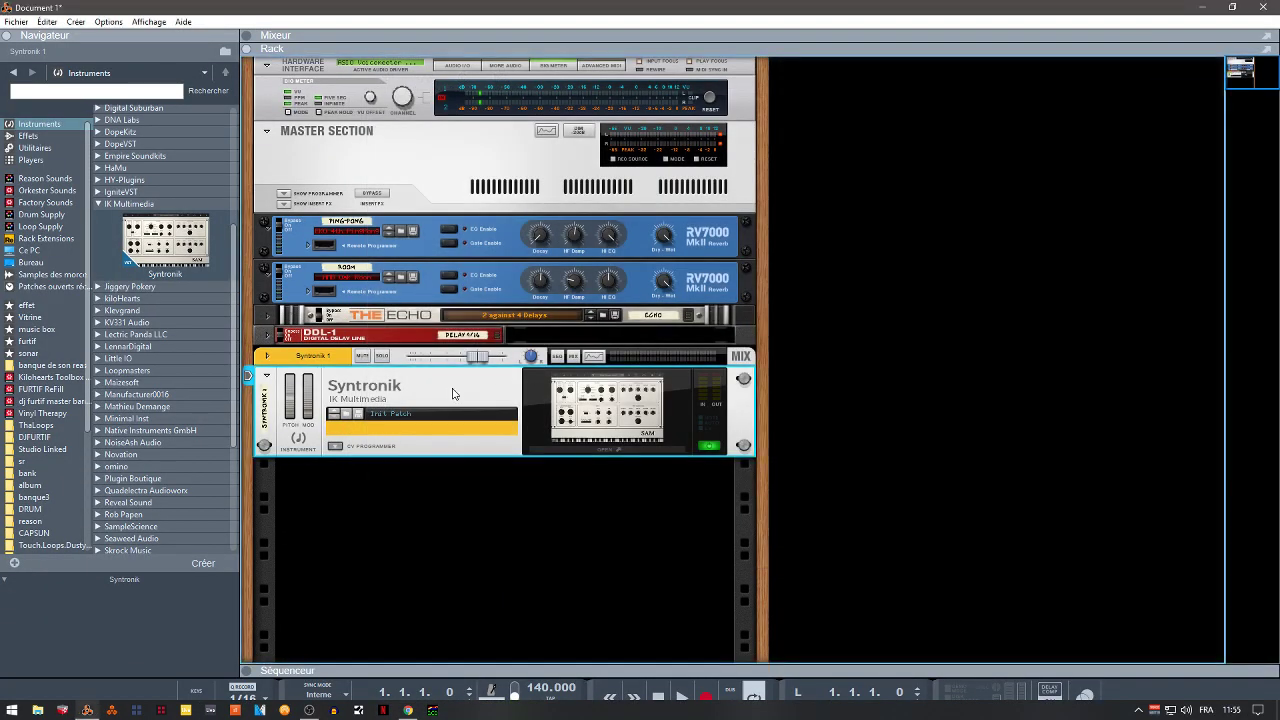
key("Delete")
key("Return")
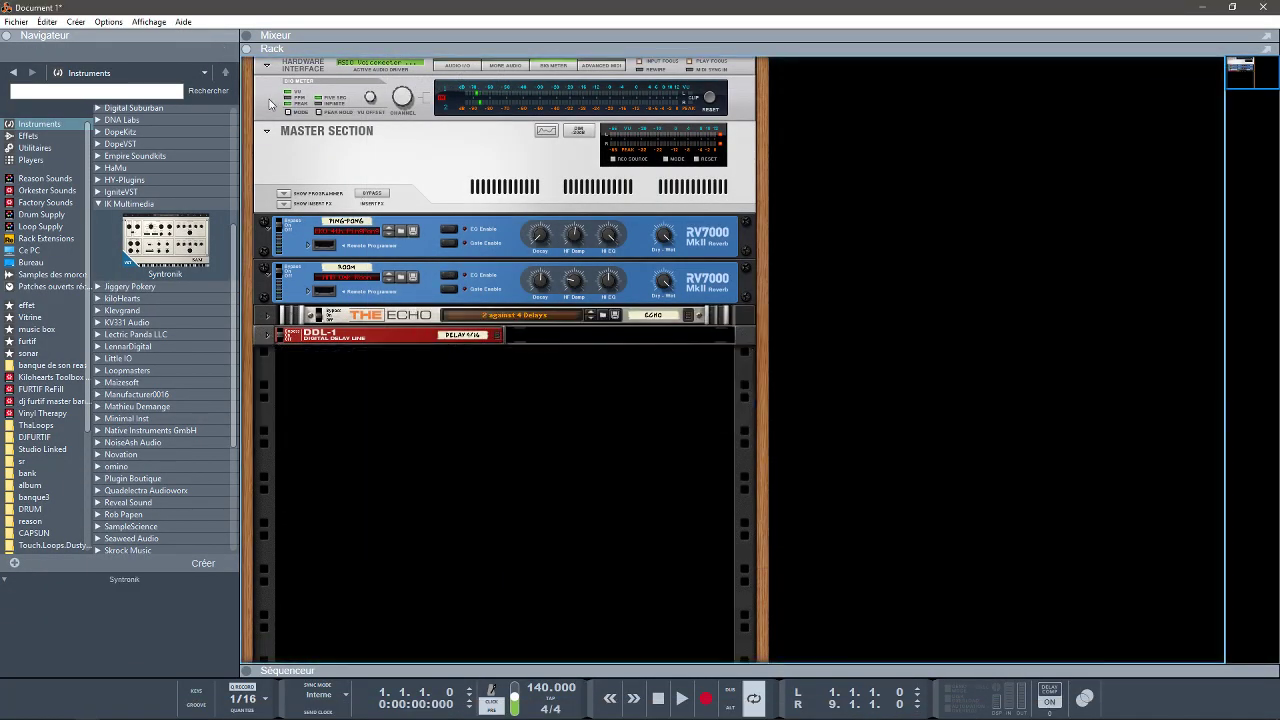
- Open the recent song tuto silk.reason and close Document 1 without saving its changes
left_click(18, 23)
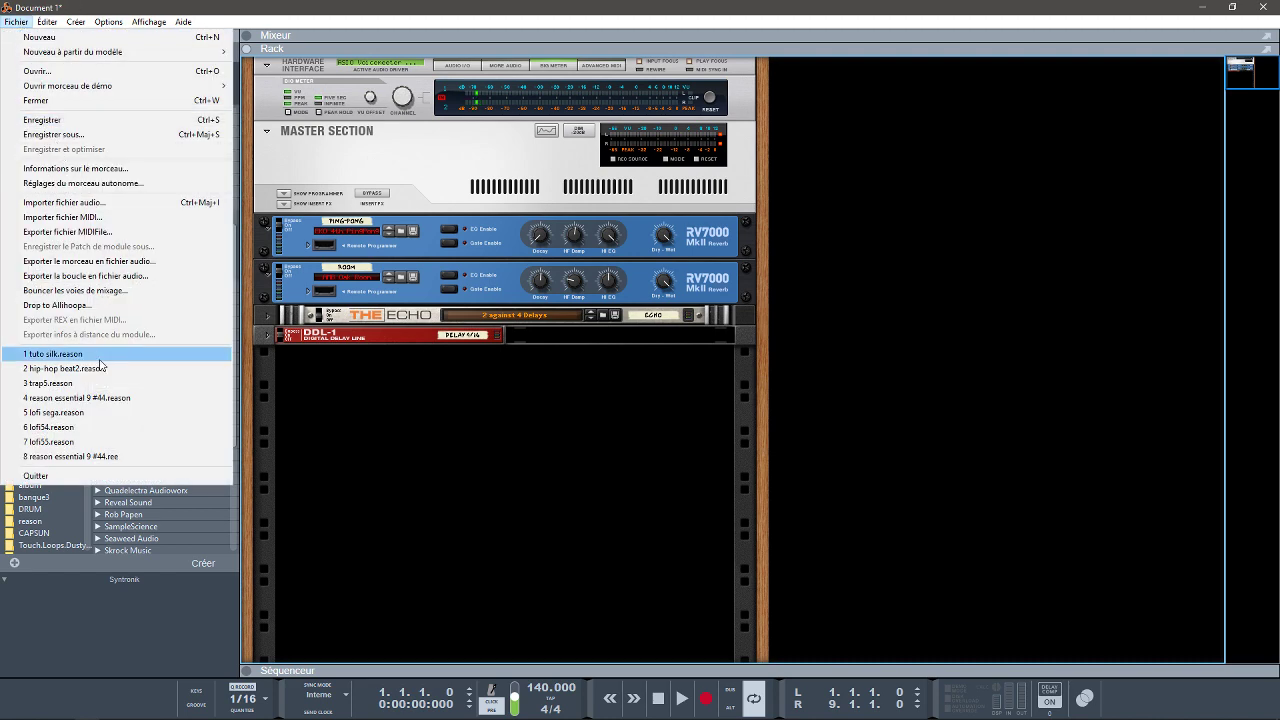
key("Escape")
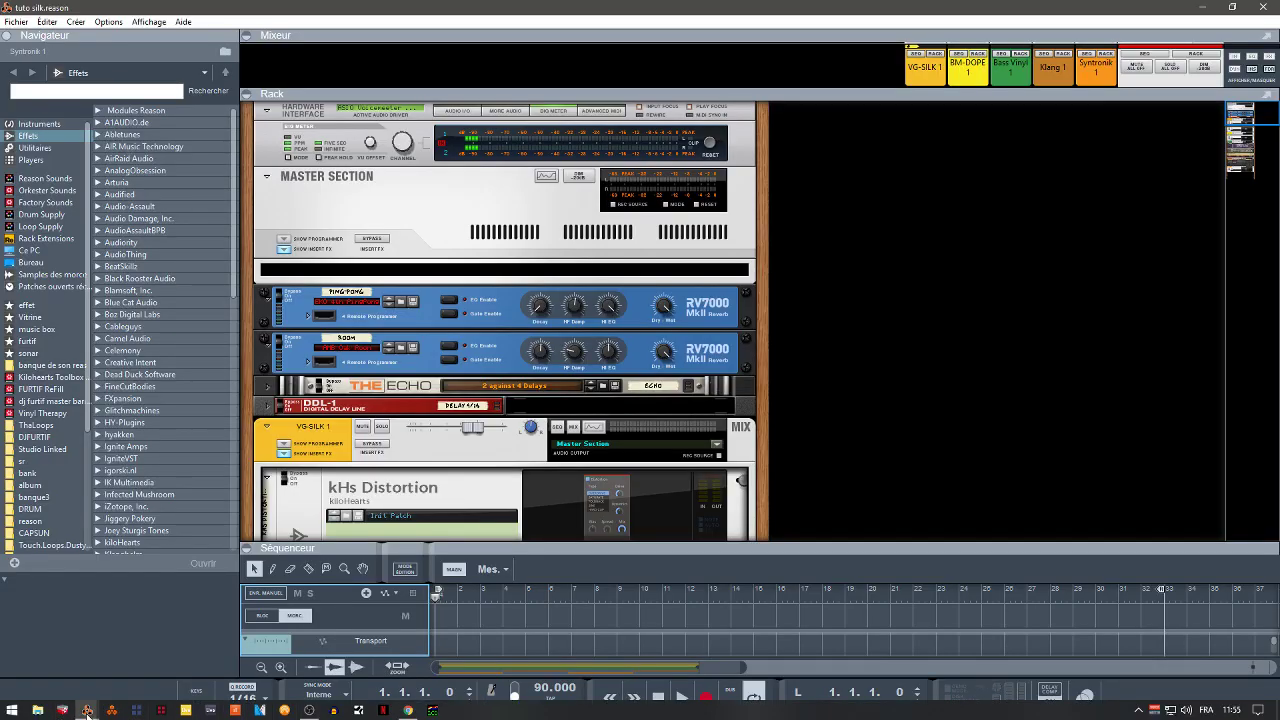
mouse_move(88, 710)
left_click(97, 614)
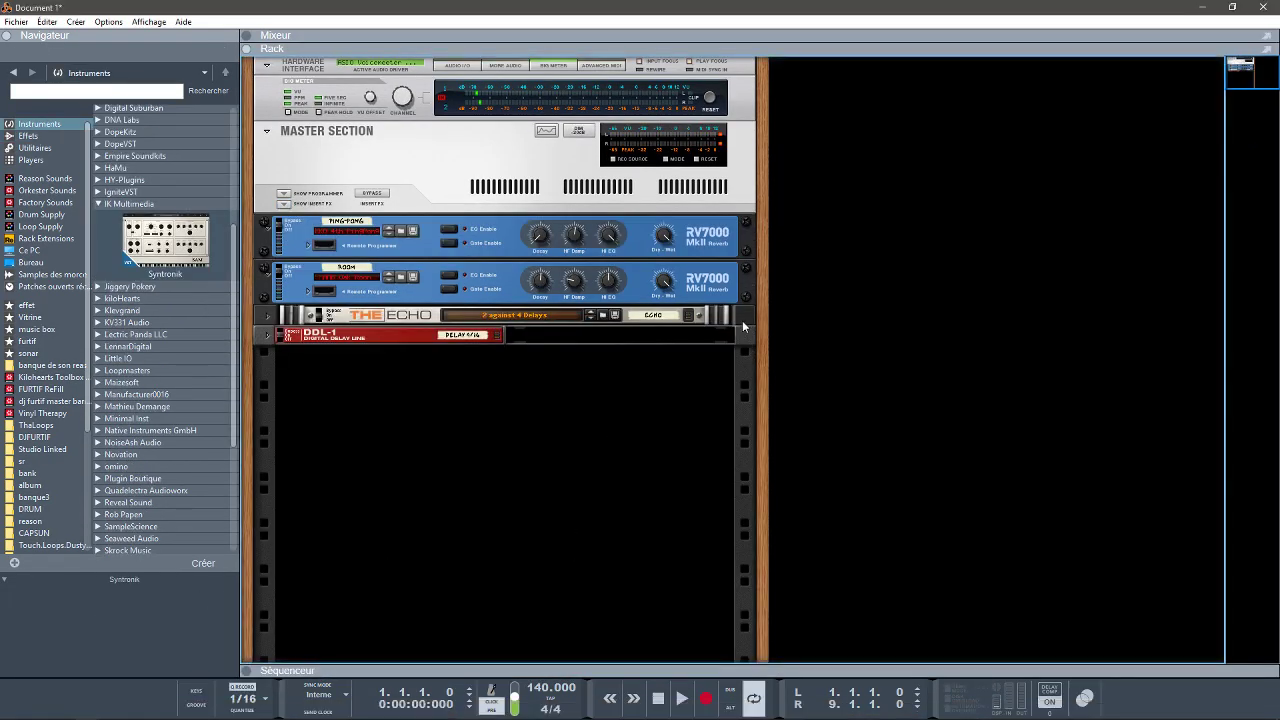
left_click(1264, 7)
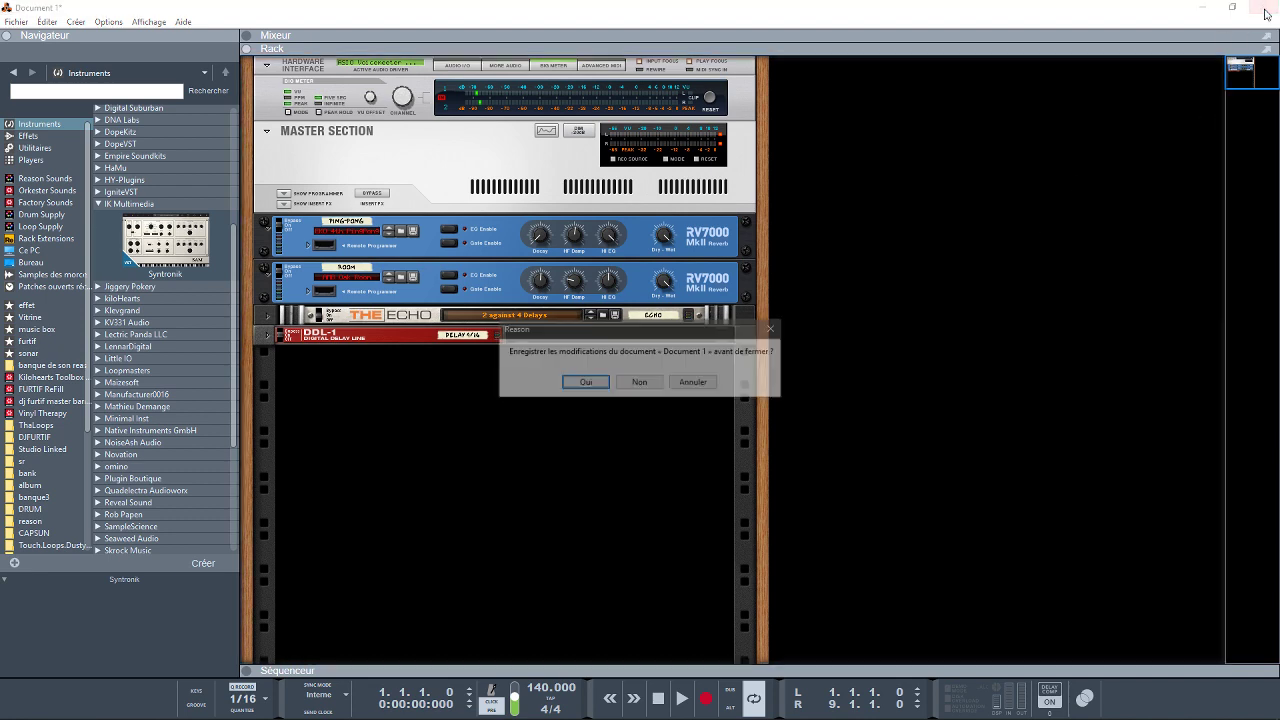
left_click(640, 383)
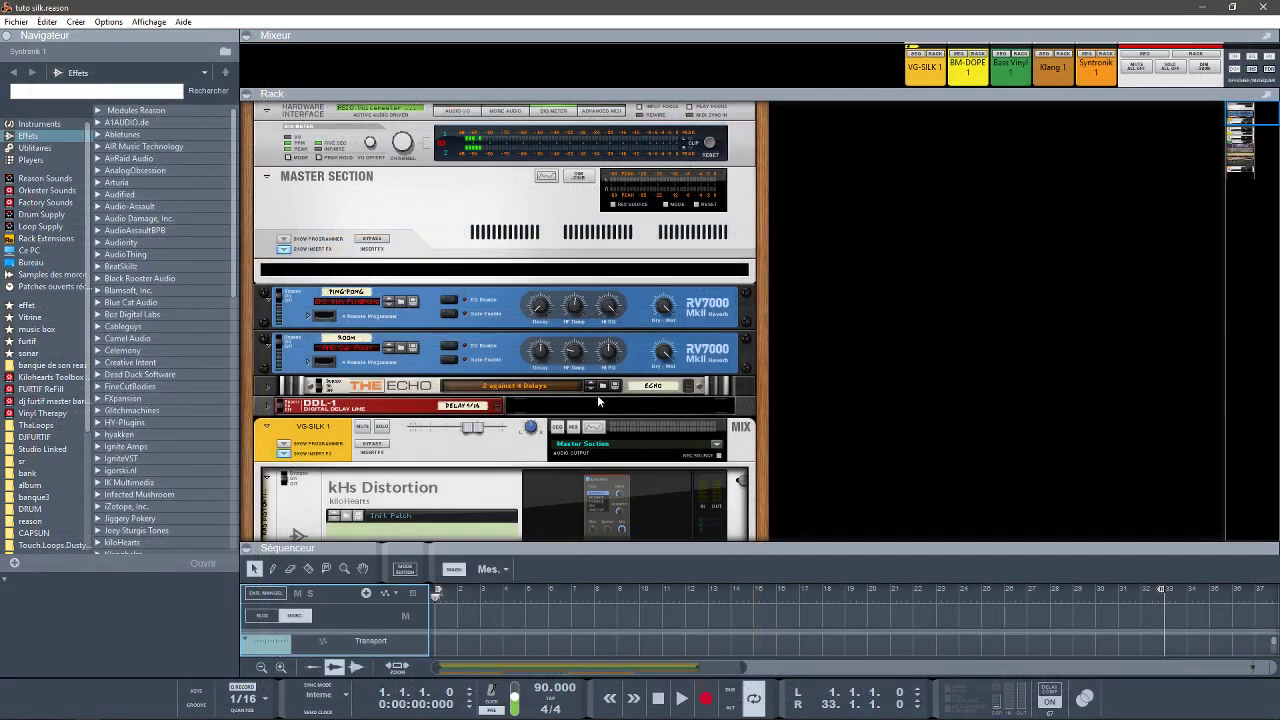
- Examine the song's mixer channels and sequencer tracks, collapsing each view again to leave the rack displayed
left_click(252, 549)
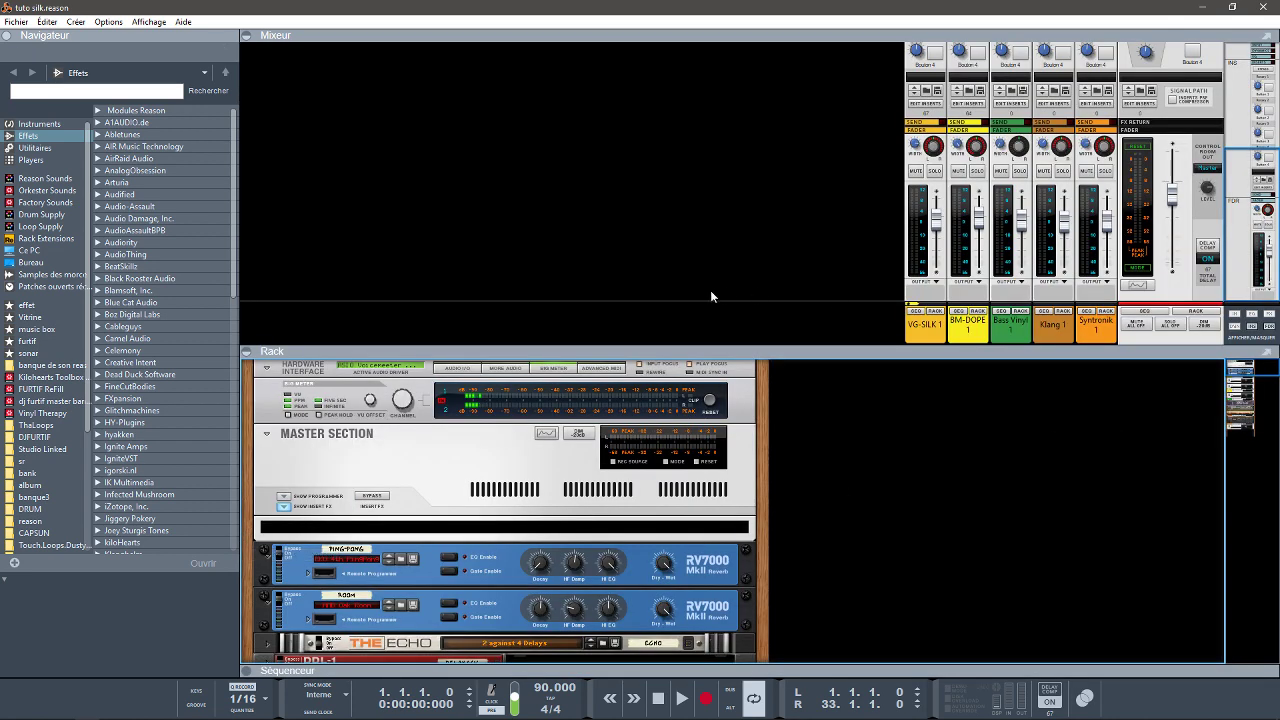
left_click(246, 36)
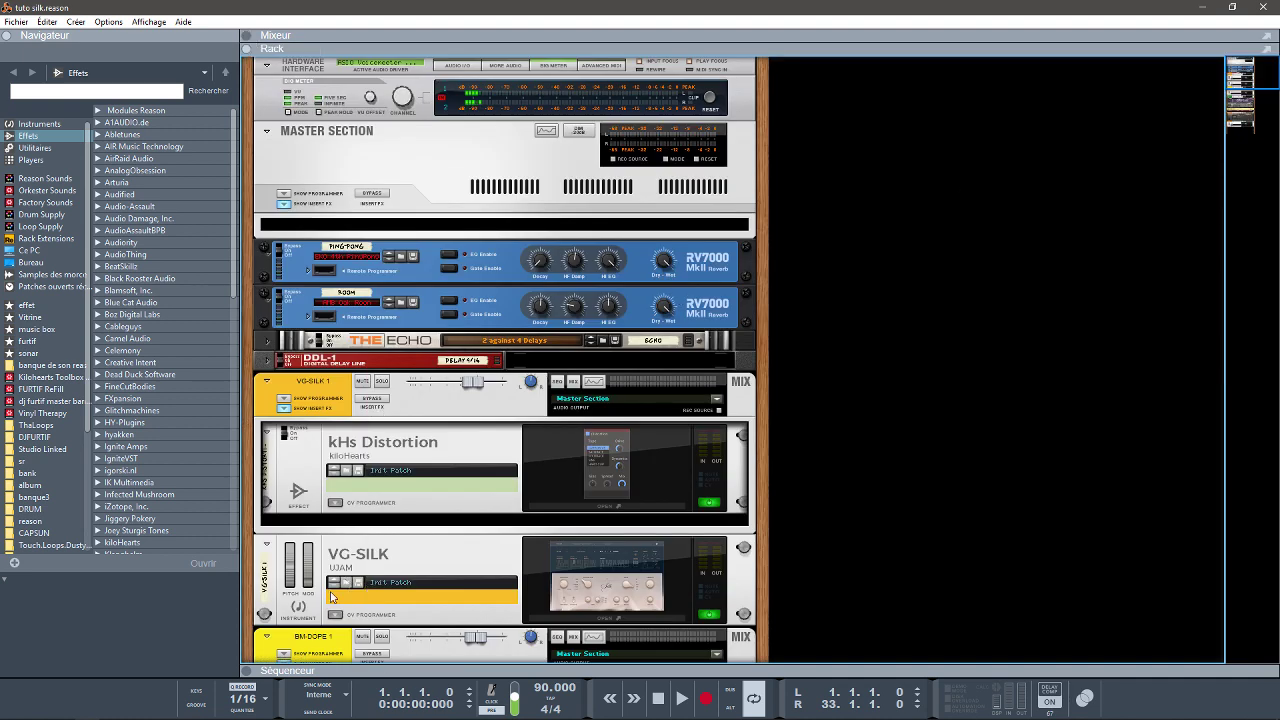
left_click(252, 670)
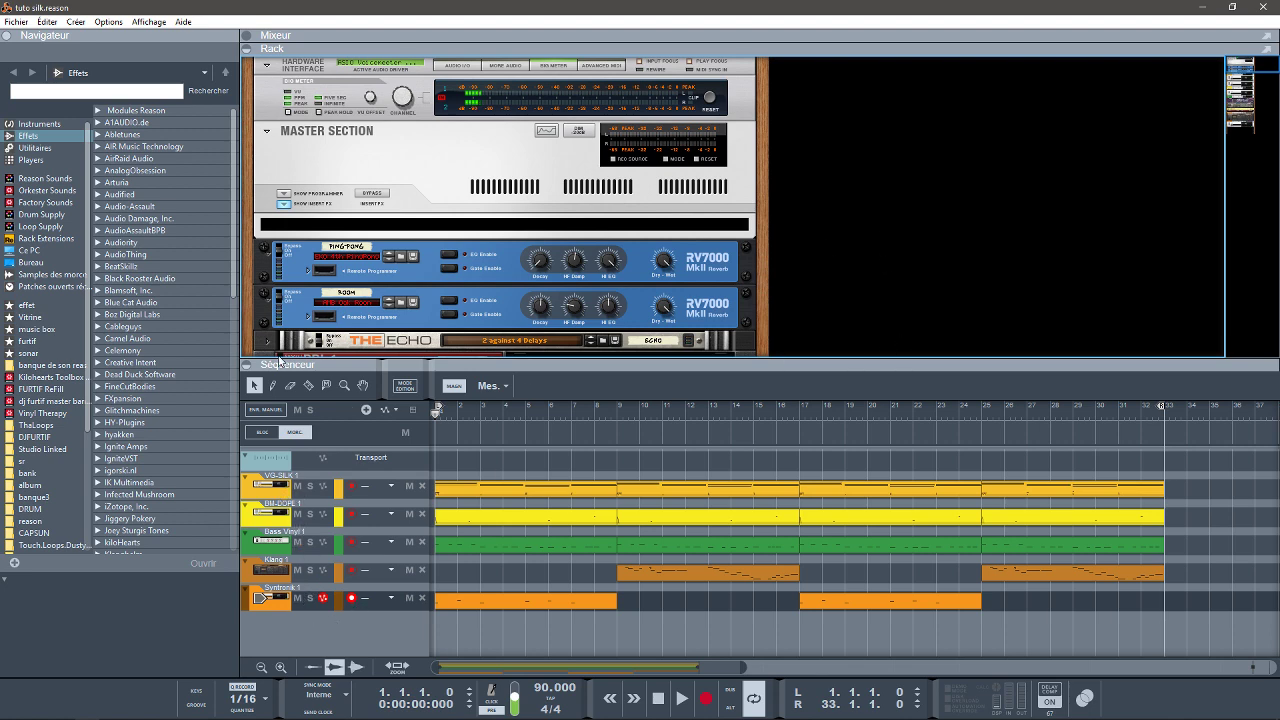
left_click(248, 368)
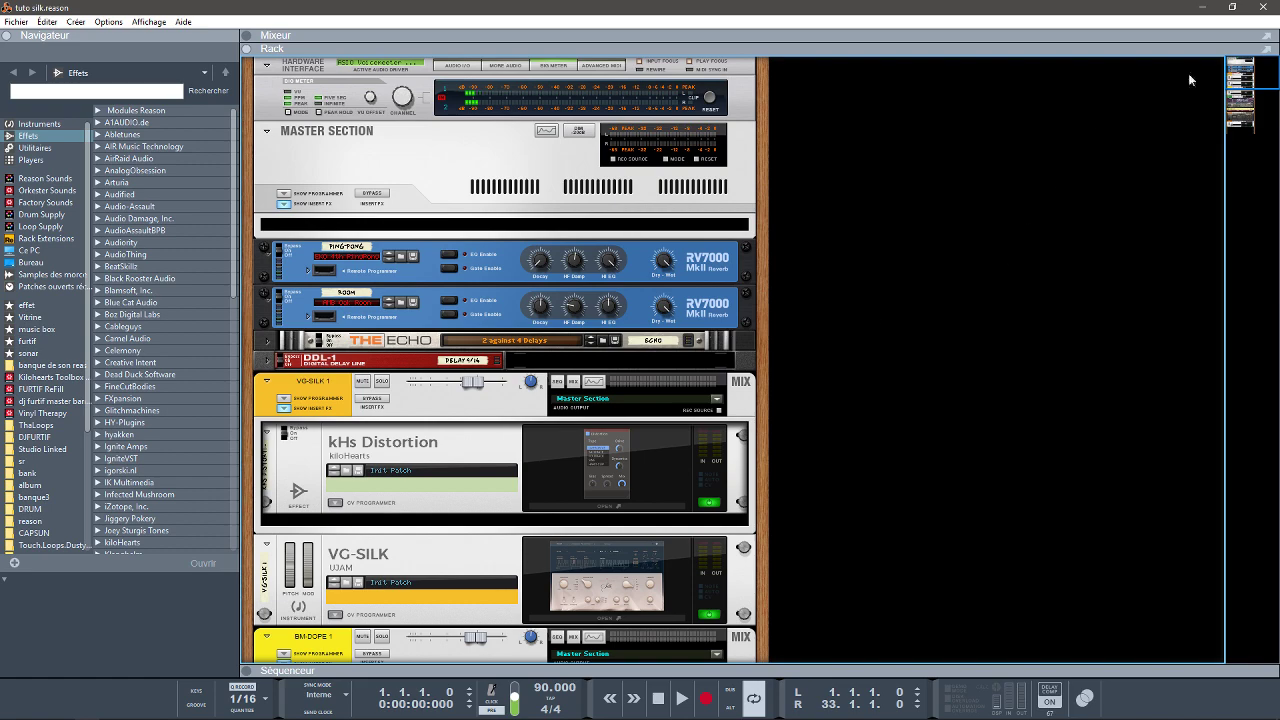
- Examine the preset and settings of the VG-SILK and BM-DOPE instruments in the rack, closing each plugin window
left_click_drag(1237, 72, 1239, 86)
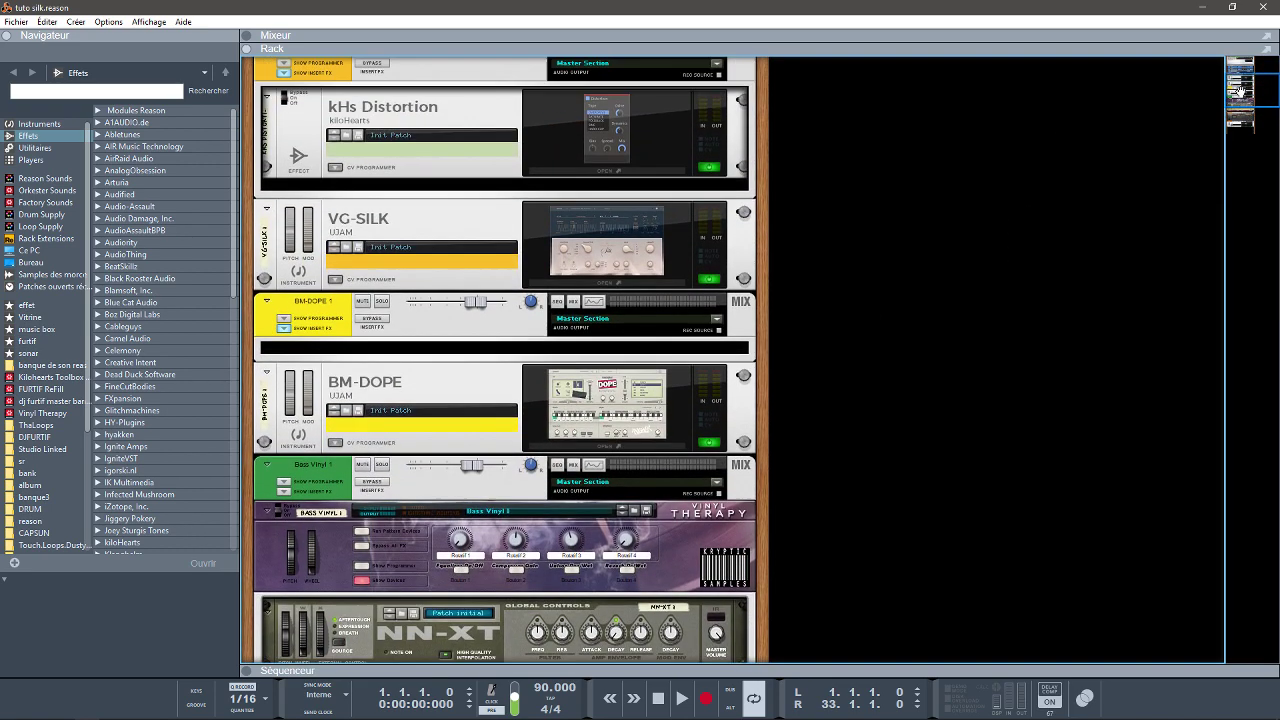
left_click(574, 278)
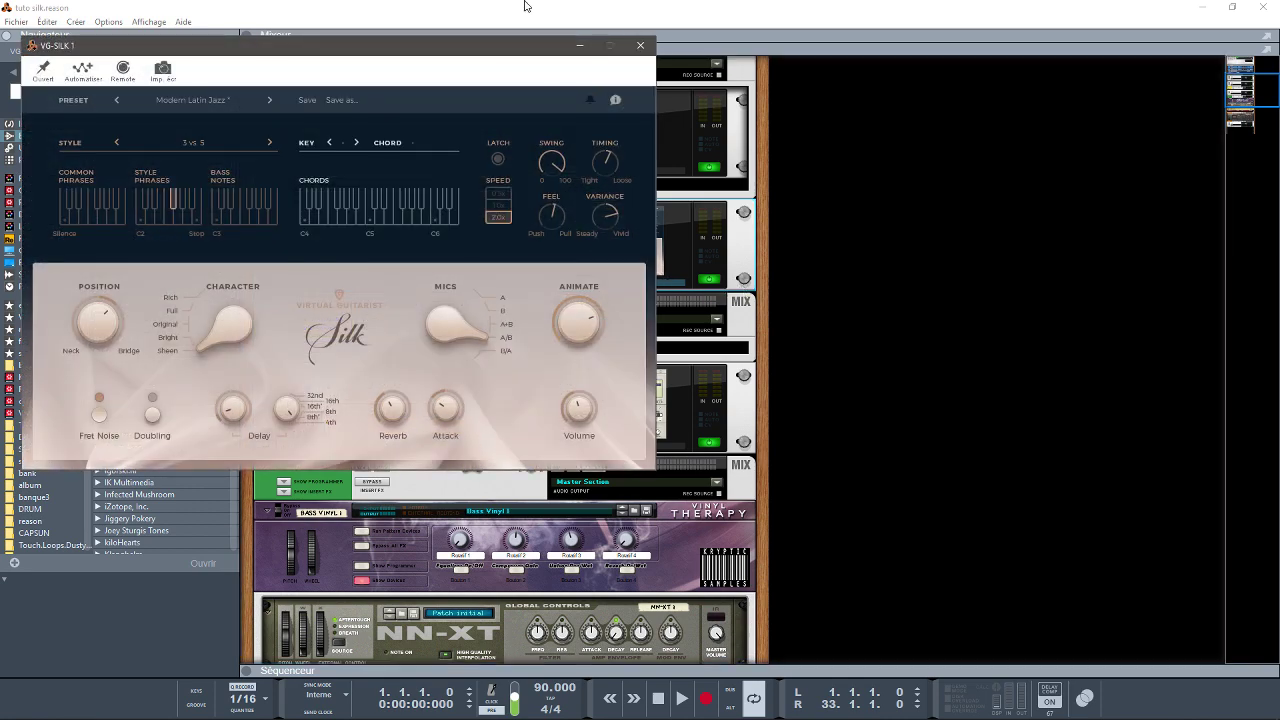
left_click_drag(466, 57, 1033, 67)
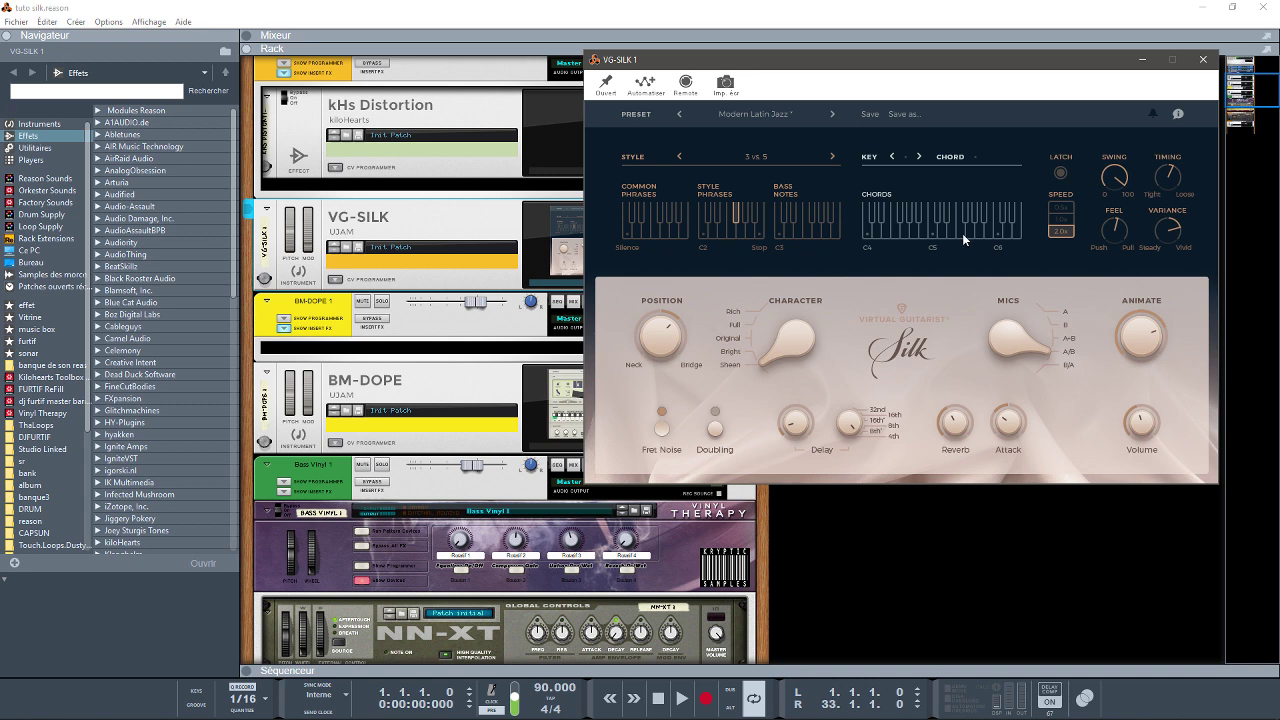
left_click(1204, 60)
left_click(634, 446)
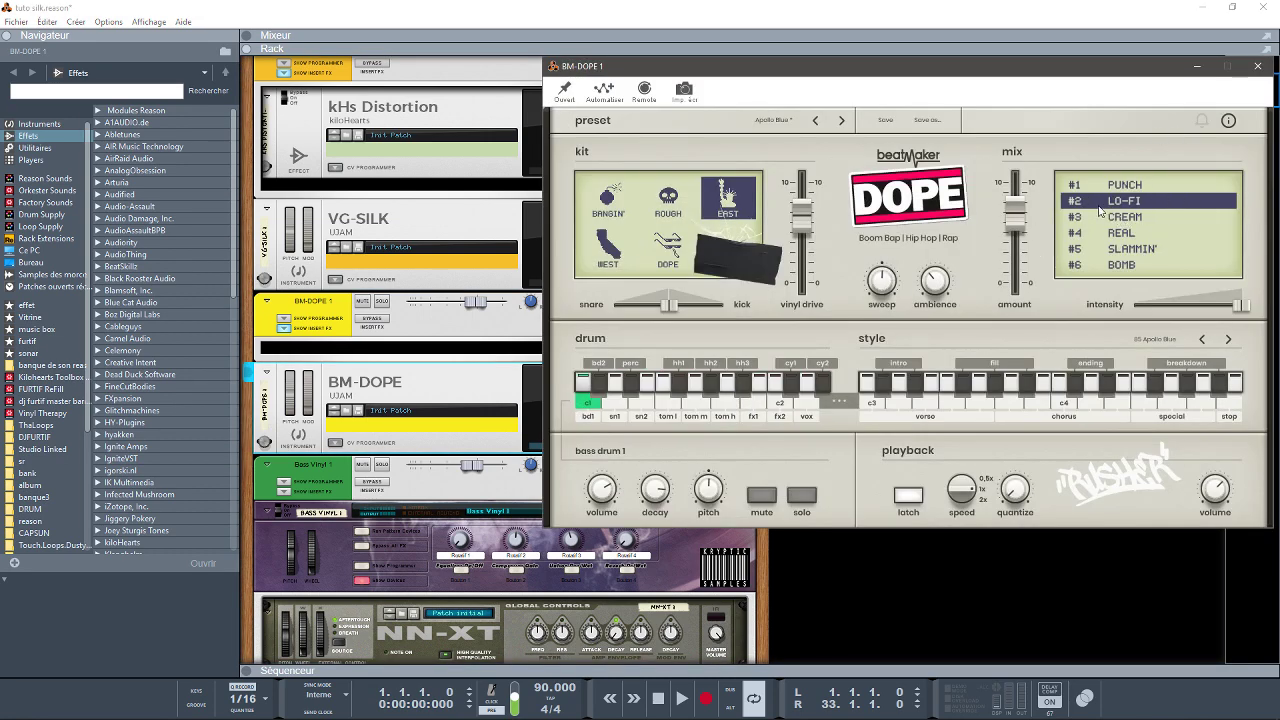
left_click(1257, 66)
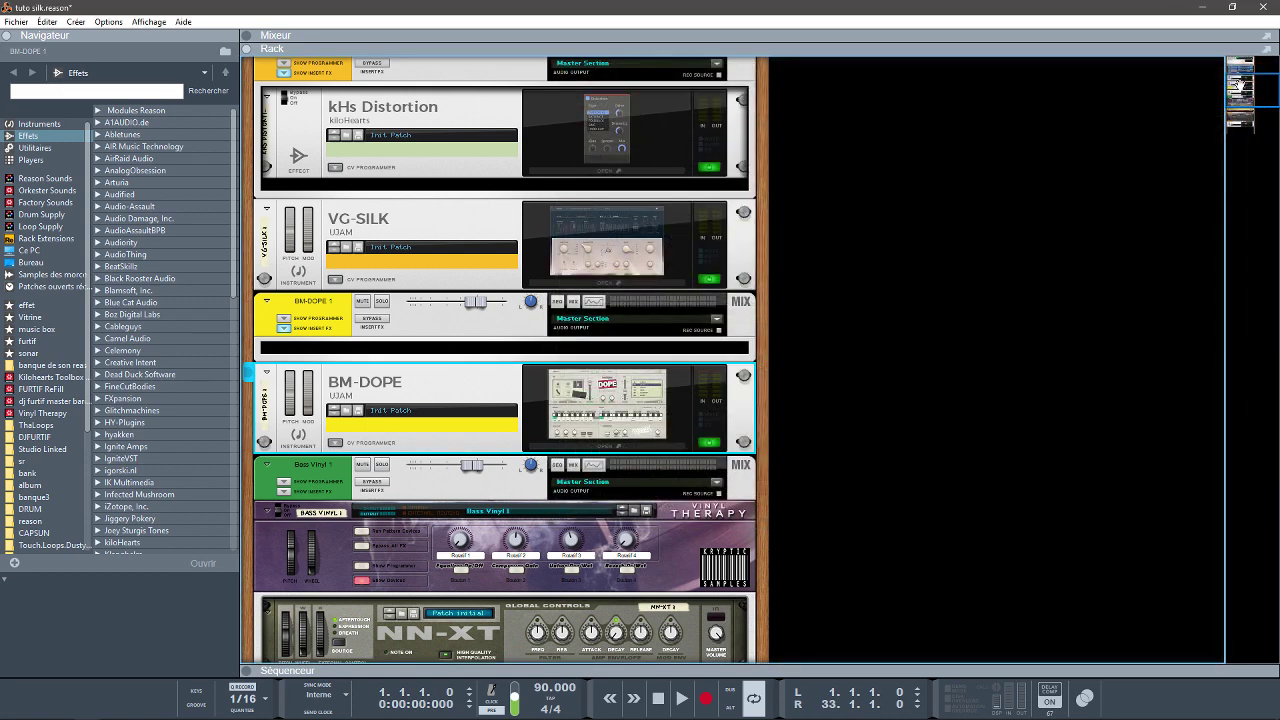
- Review the Bass Vinyl and Klang devices, and inspect the Syntronik instrument's SAM Square Lead furtif synth panel before closing it
left_click_drag(1241, 85, 1245, 97)
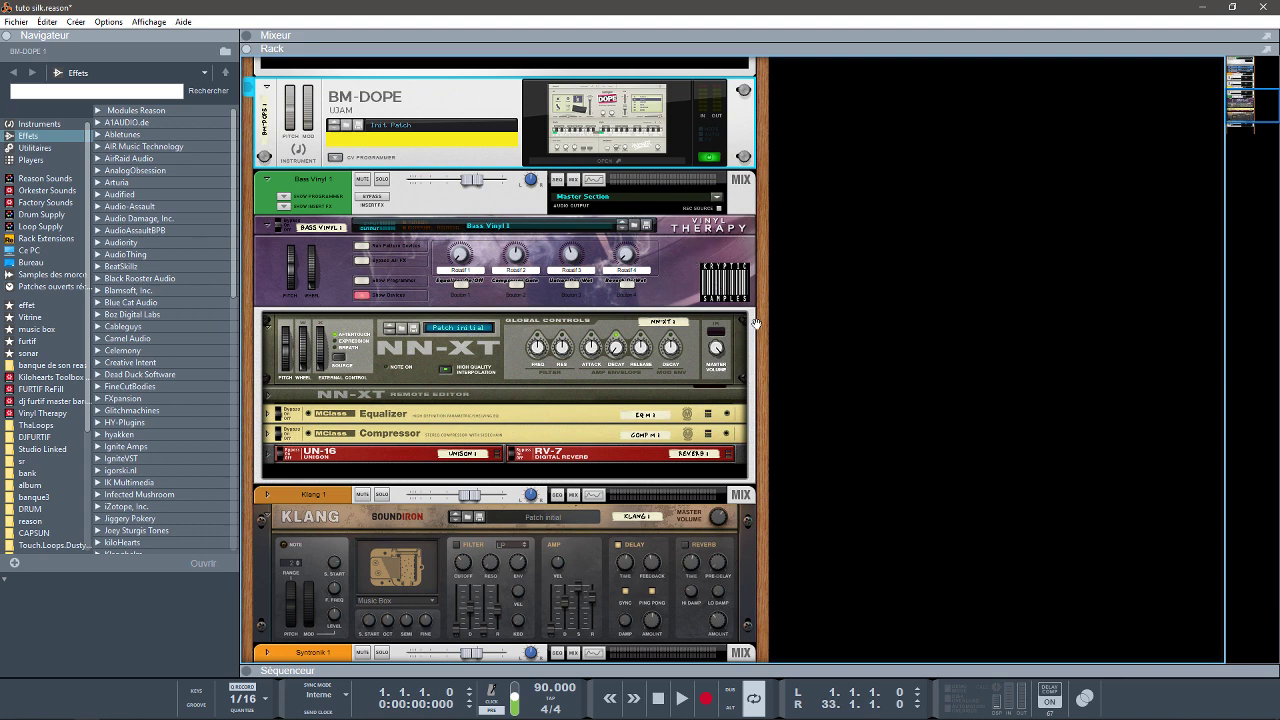
left_click_drag(1250, 113, 1252, 123)
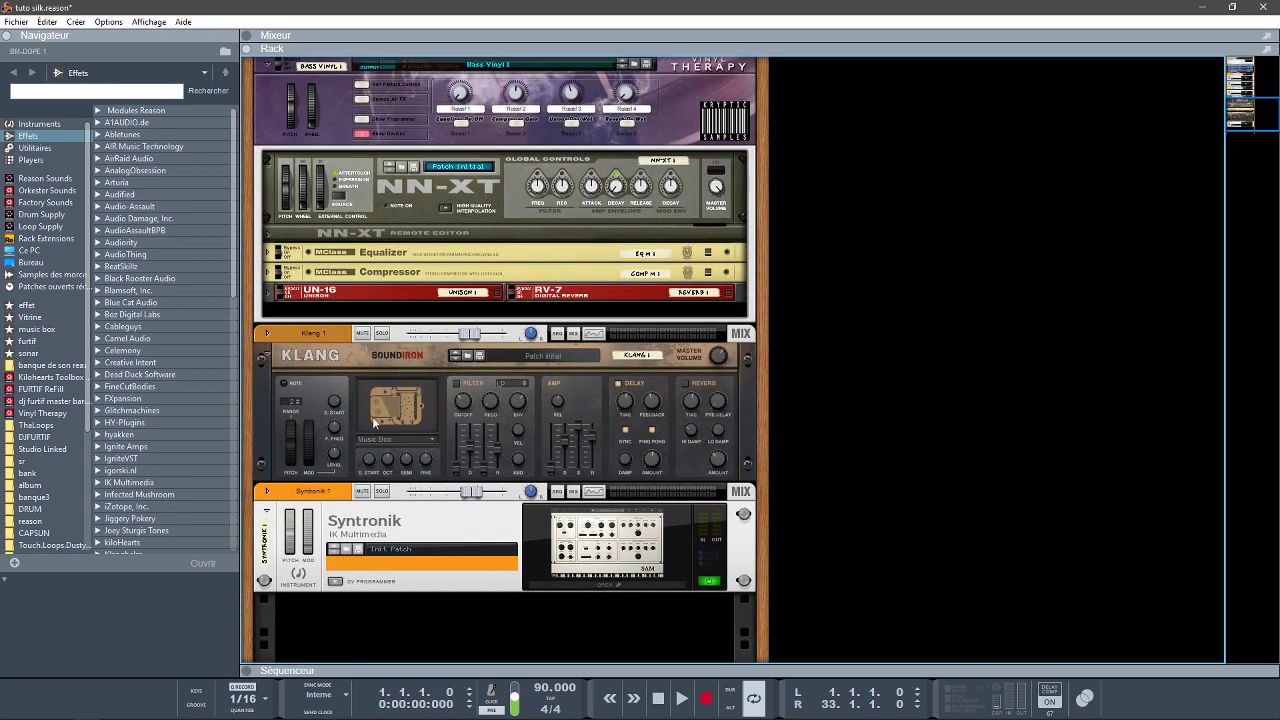
left_click(663, 584)
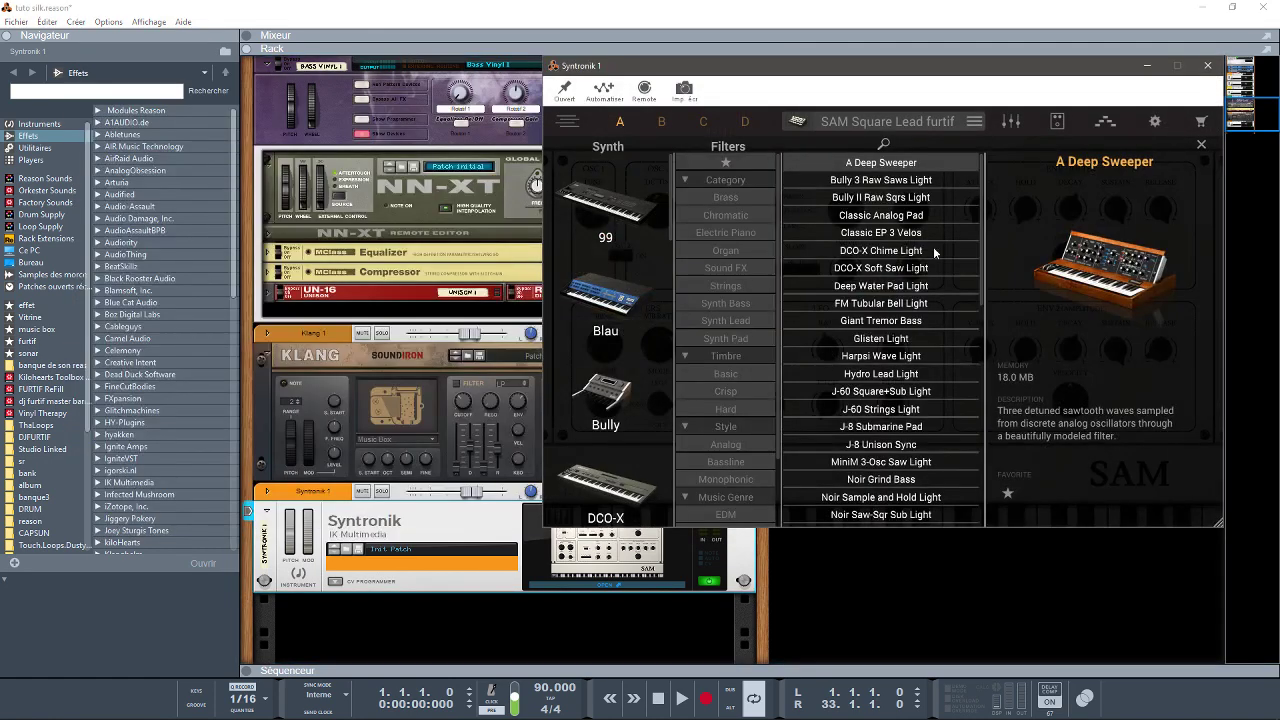
left_click(1201, 147)
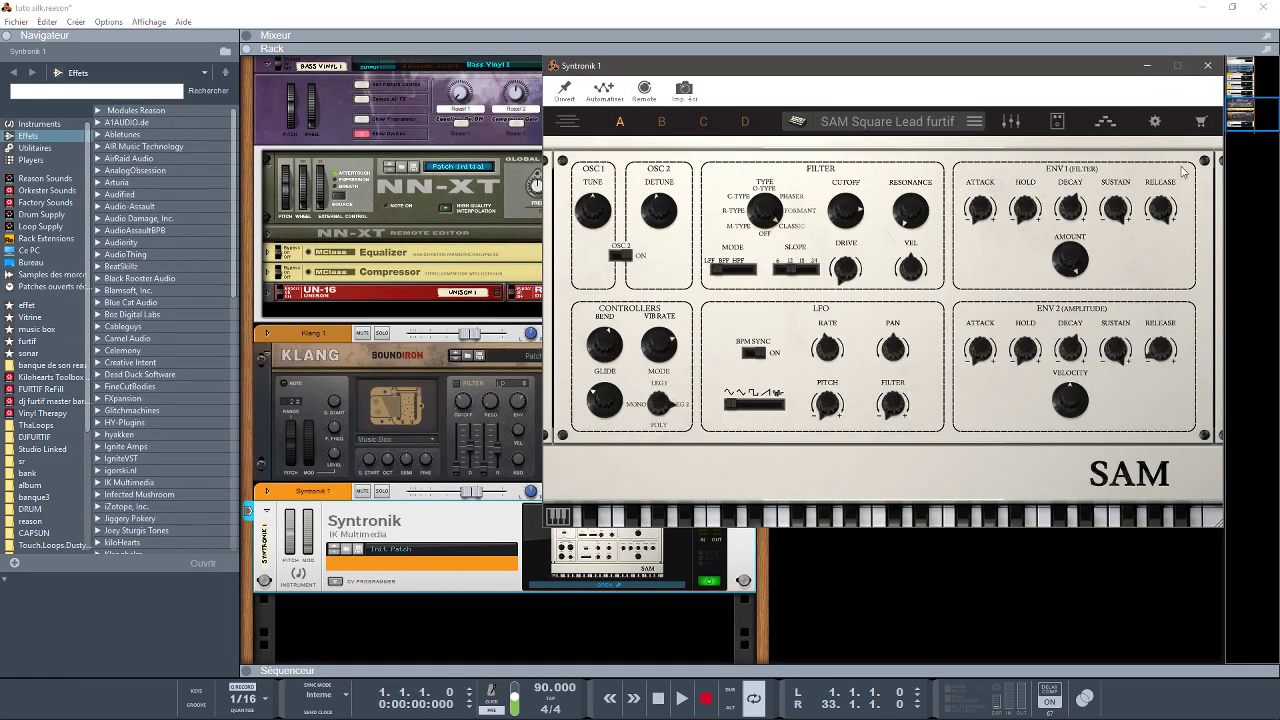
left_click(1207, 67)
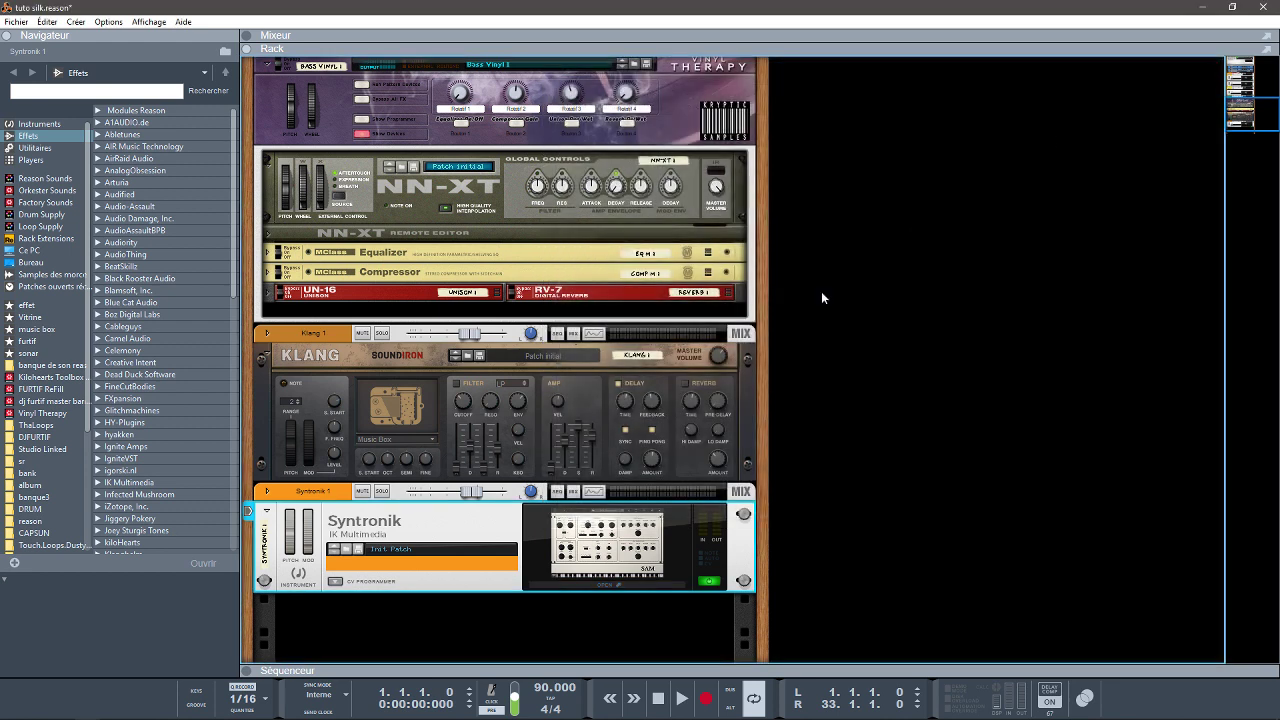
- Show the sequencer below the rack, play the song from the start, and display the Syntronik device in the rack
left_click(247, 671)
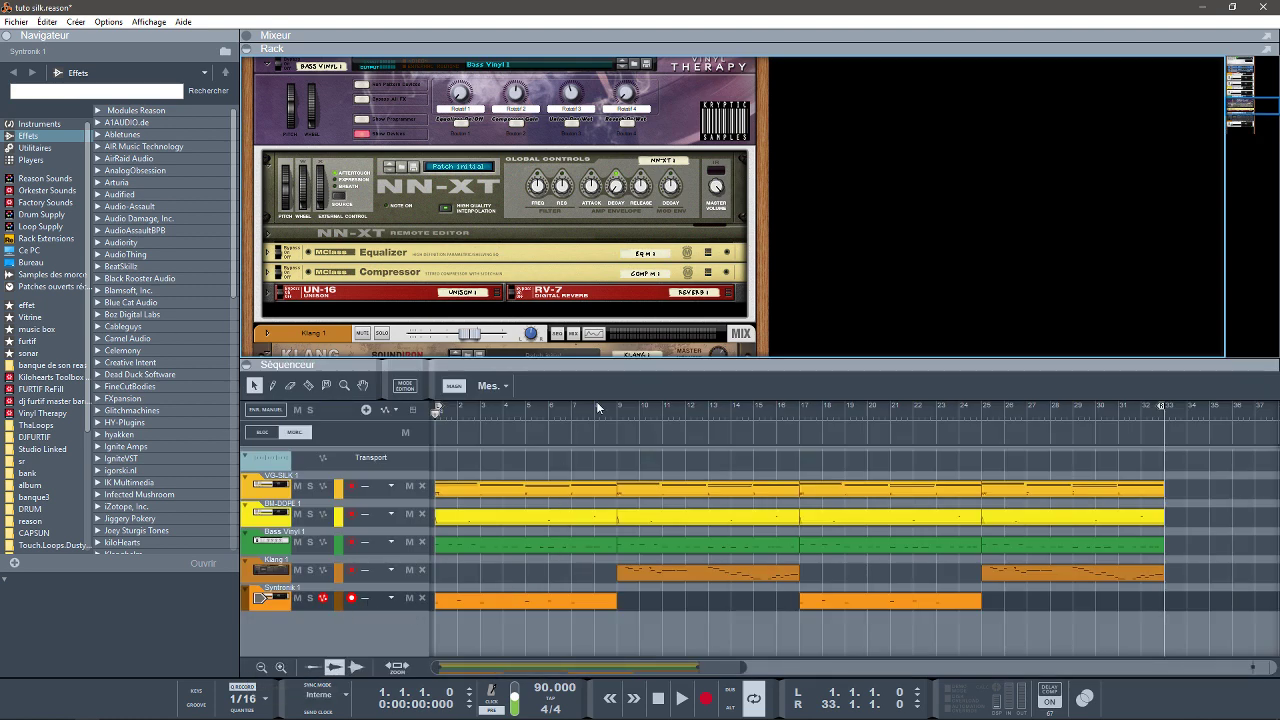
key("space")
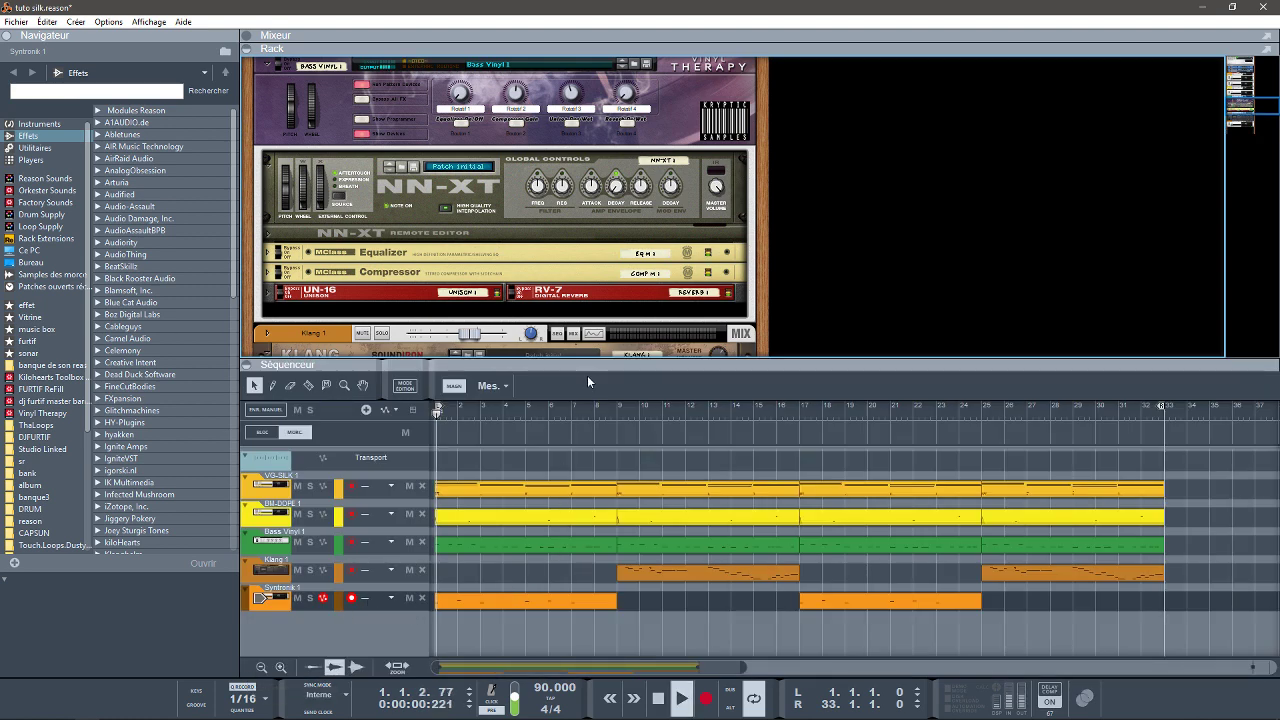
left_click(1240, 125)
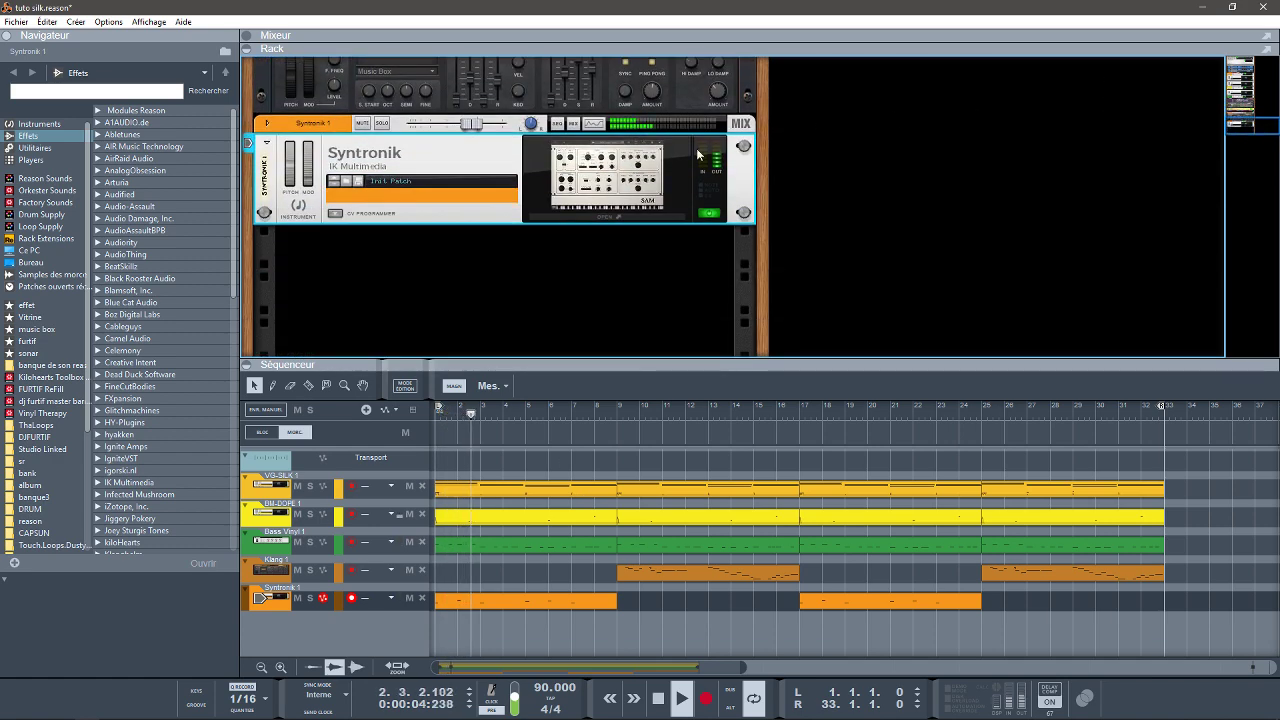
- Solo the Syntronik channel in the rack and inspect the plugin's SAM synth panel and effects chain, closing its window when done
left_click(639, 208)
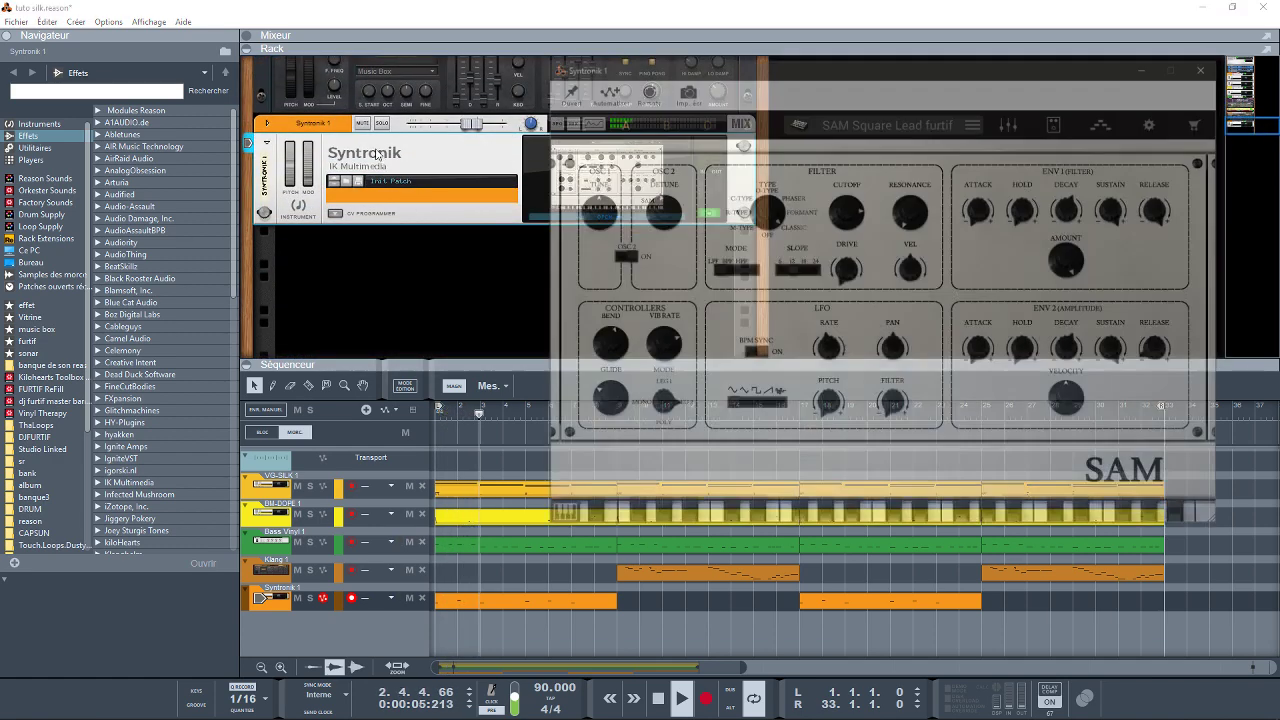
left_click(381, 123)
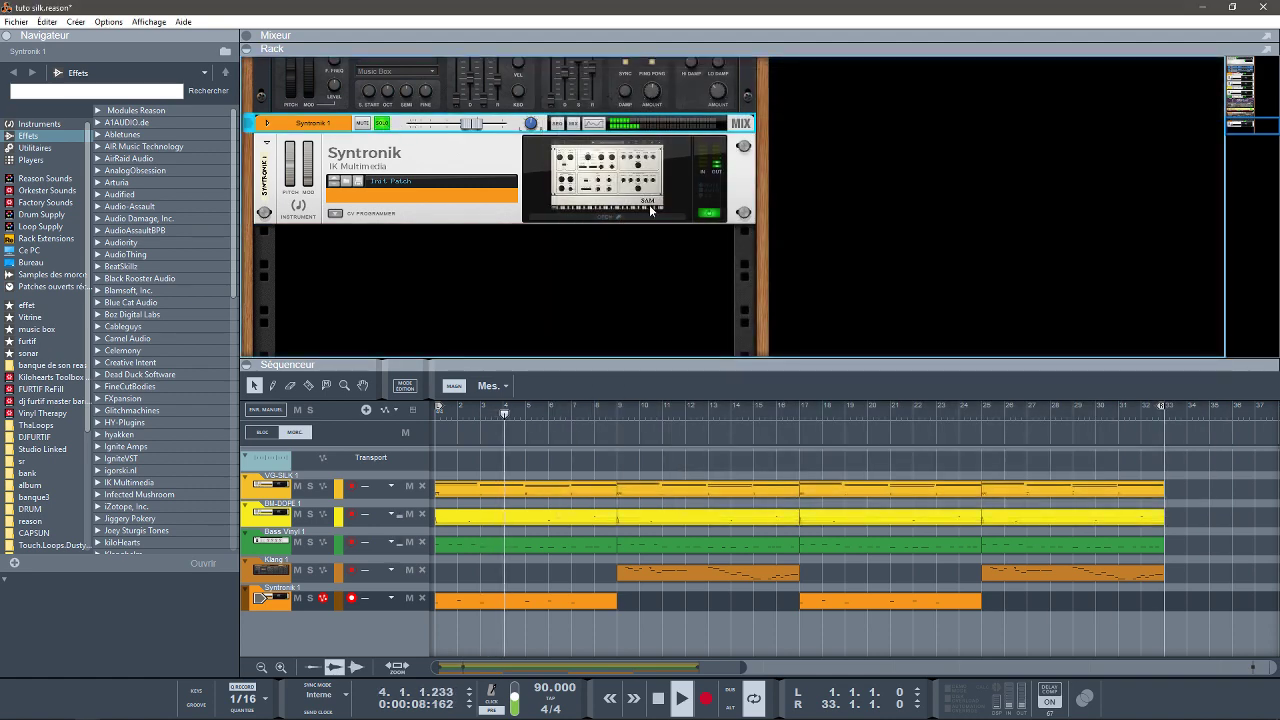
left_click(619, 211)
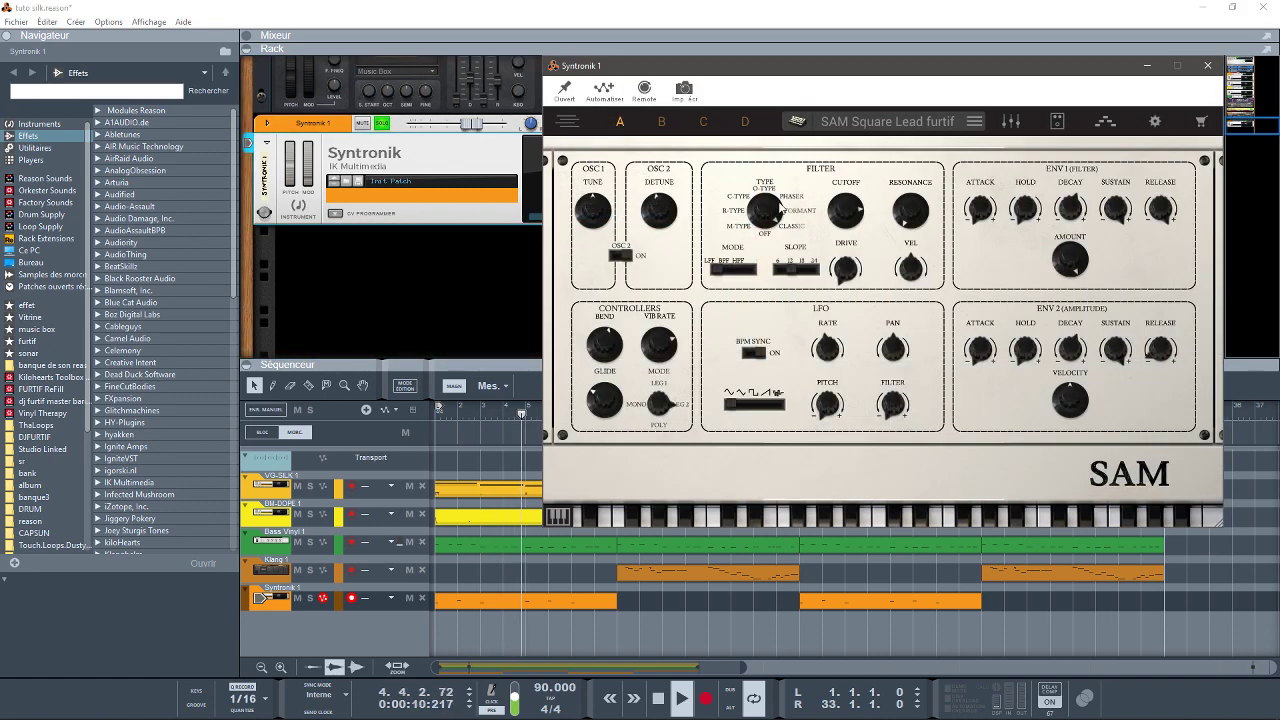
left_click(1058, 122)
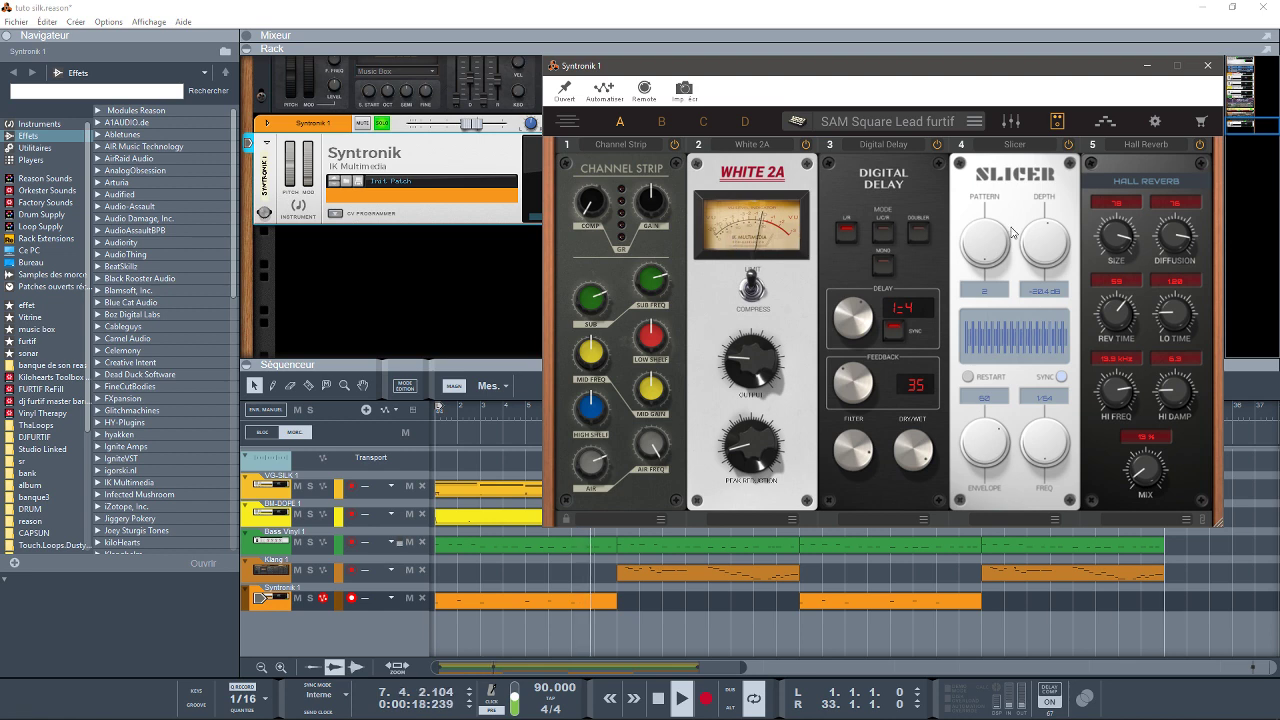
left_click(1208, 67)
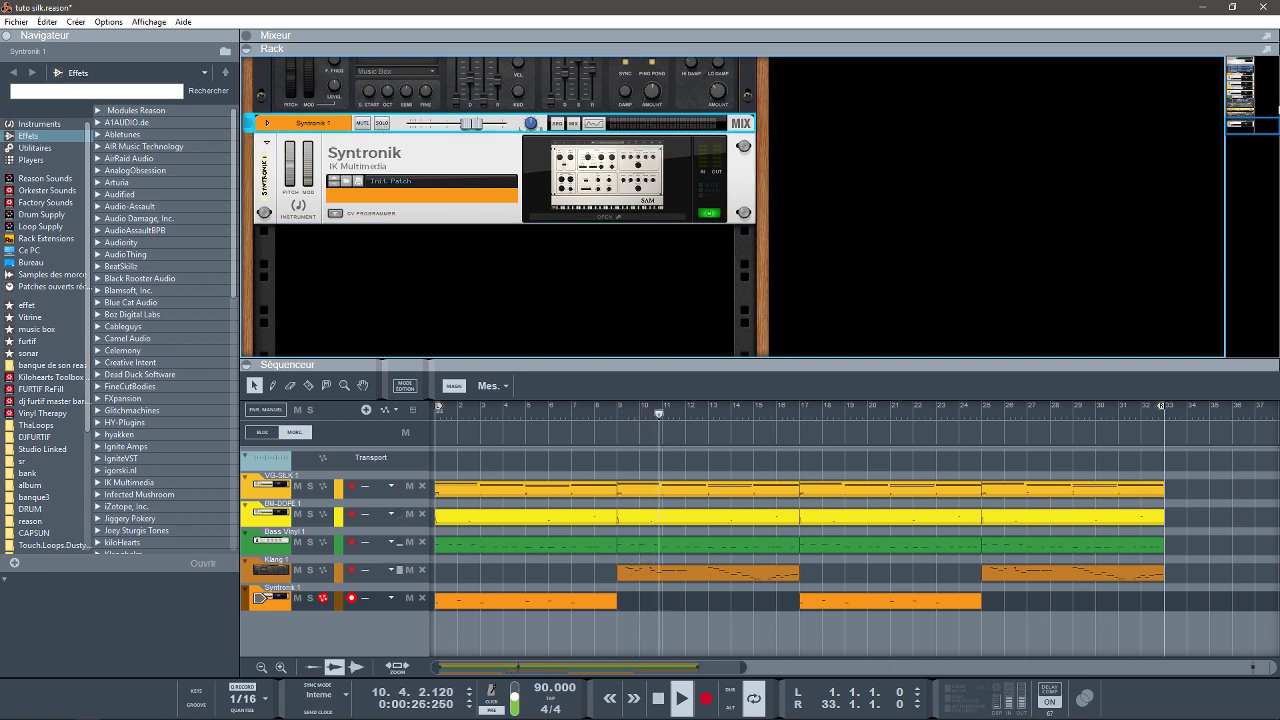
- Collapse the sequencer to enlarge the rack and raise the Syntronik 1 channel level to about 0.07 dB
left_click(246, 366)
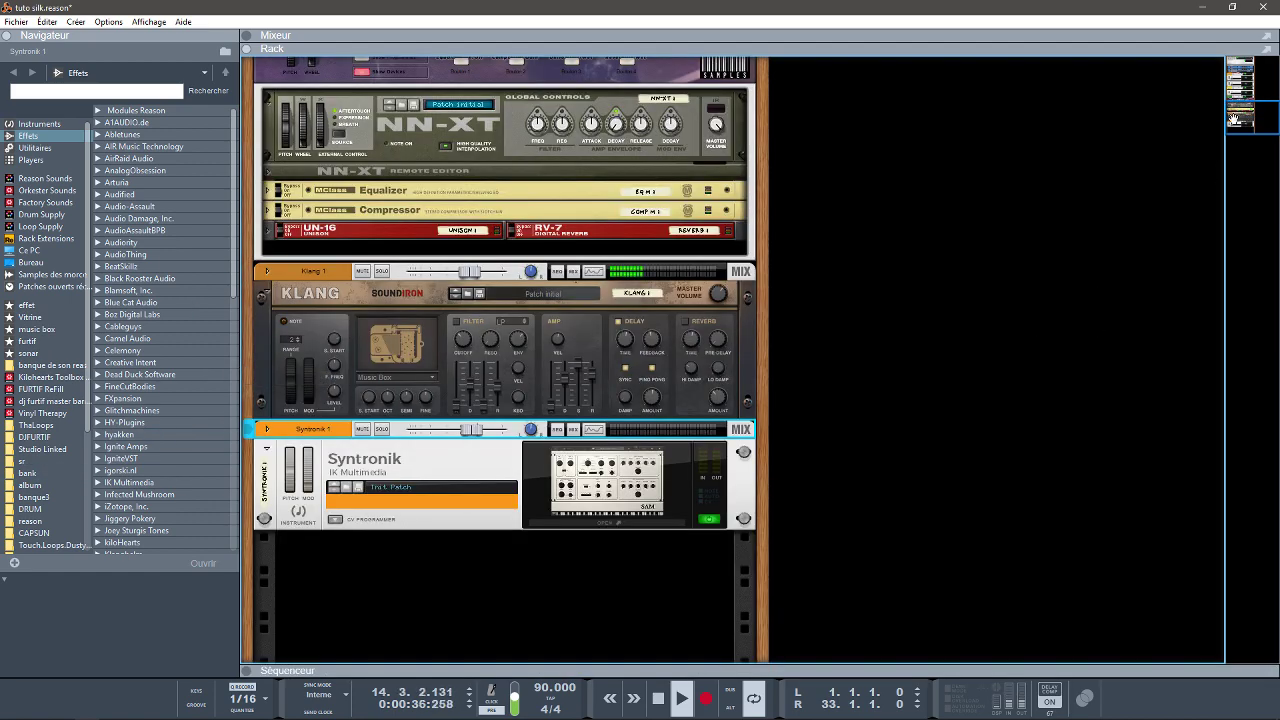
mouse_move(1242, 108)
left_mouse_down()
mouse_move(1228, 76)
mouse_move(1238, 106)
left_mouse_up()
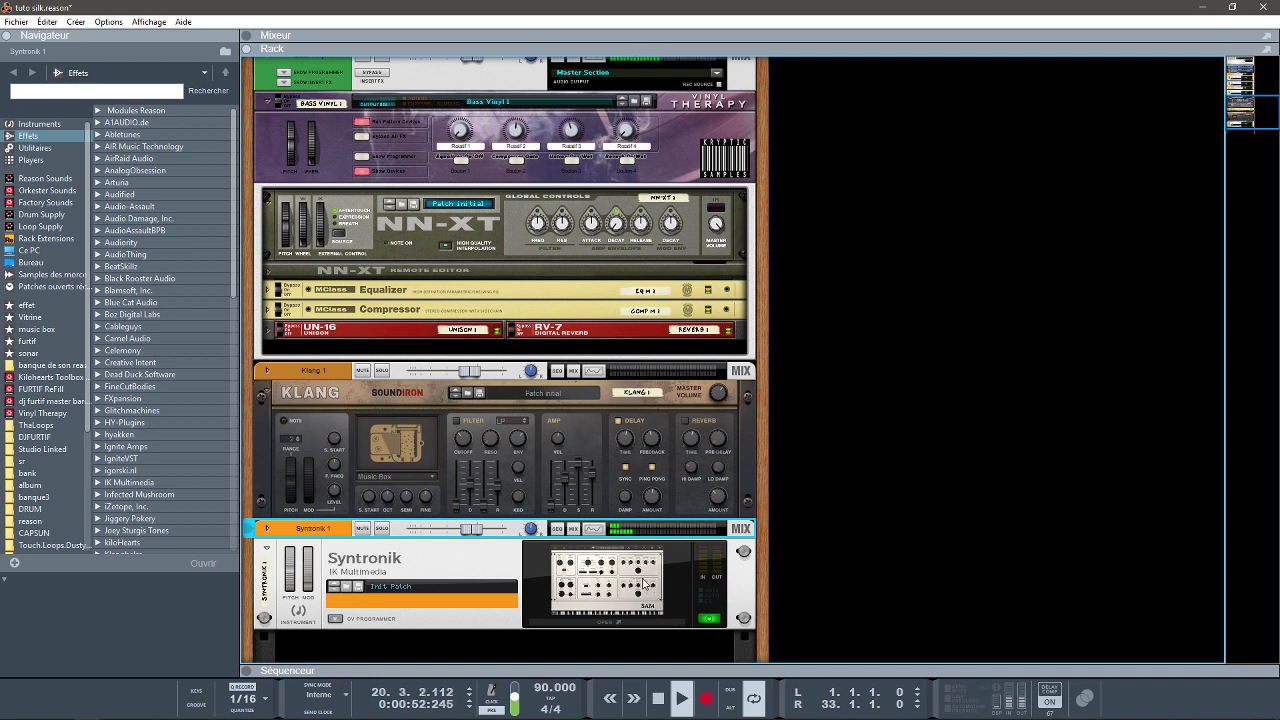
left_click_drag(478, 531, 485, 531)
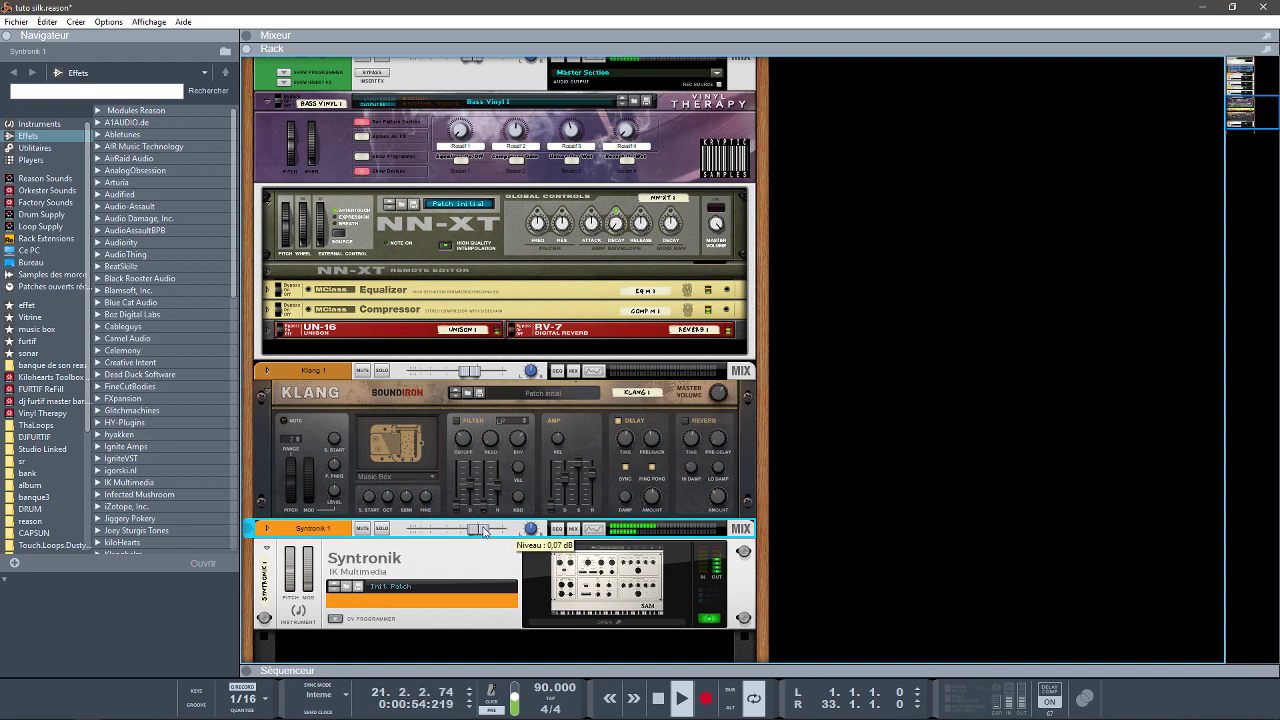
- Show the mixer, solo the VG-SILK 1 channel and inspect its plugin settings, closing the plugin window when done
left_click(254, 38)
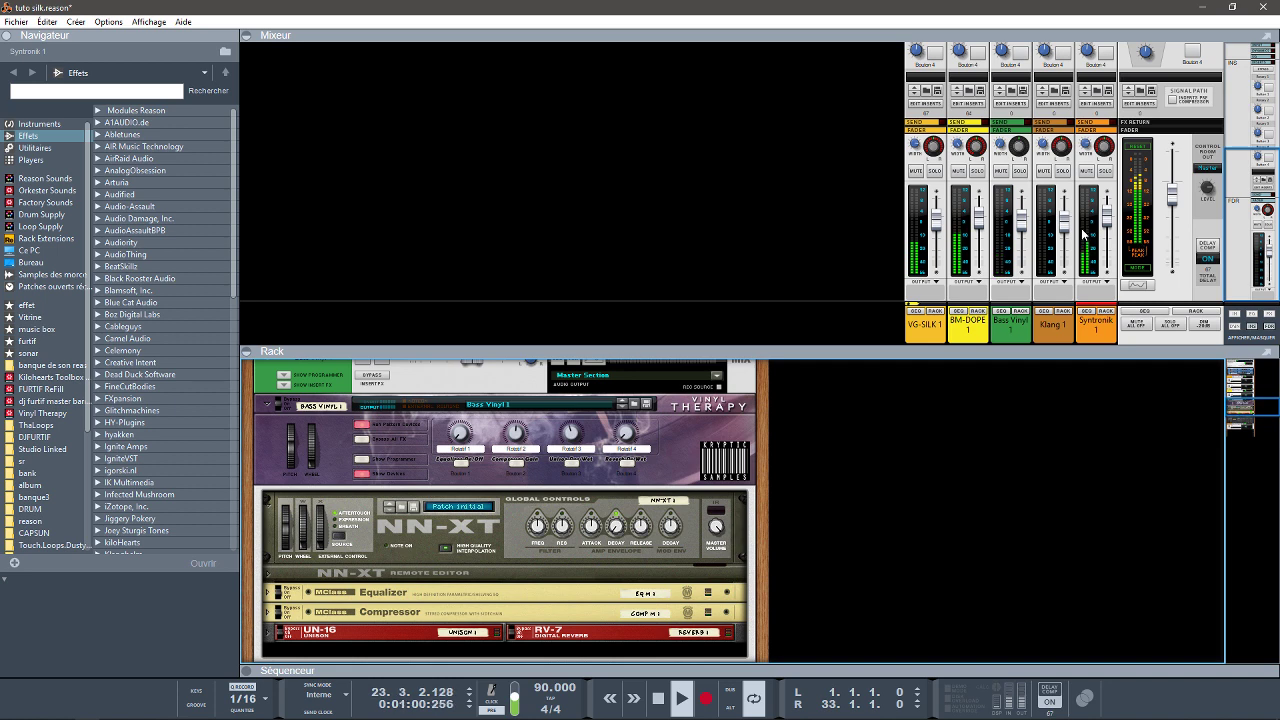
left_click(946, 289)
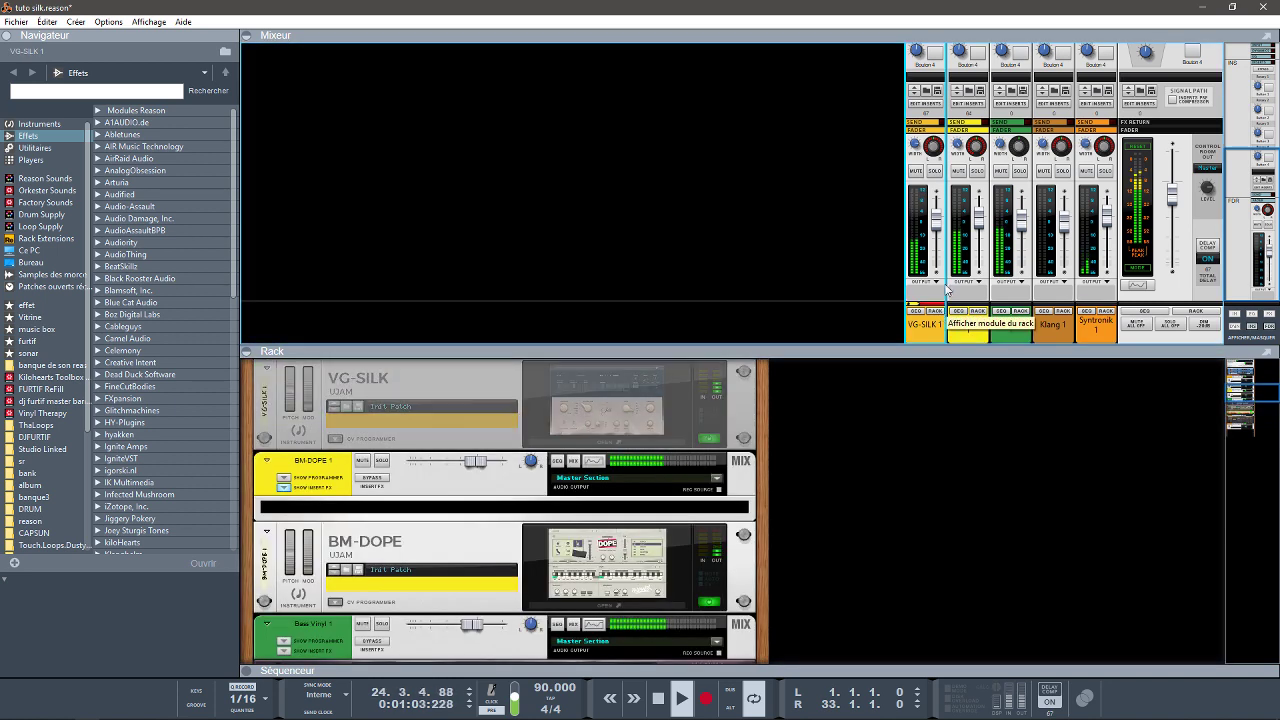
left_click(934, 171)
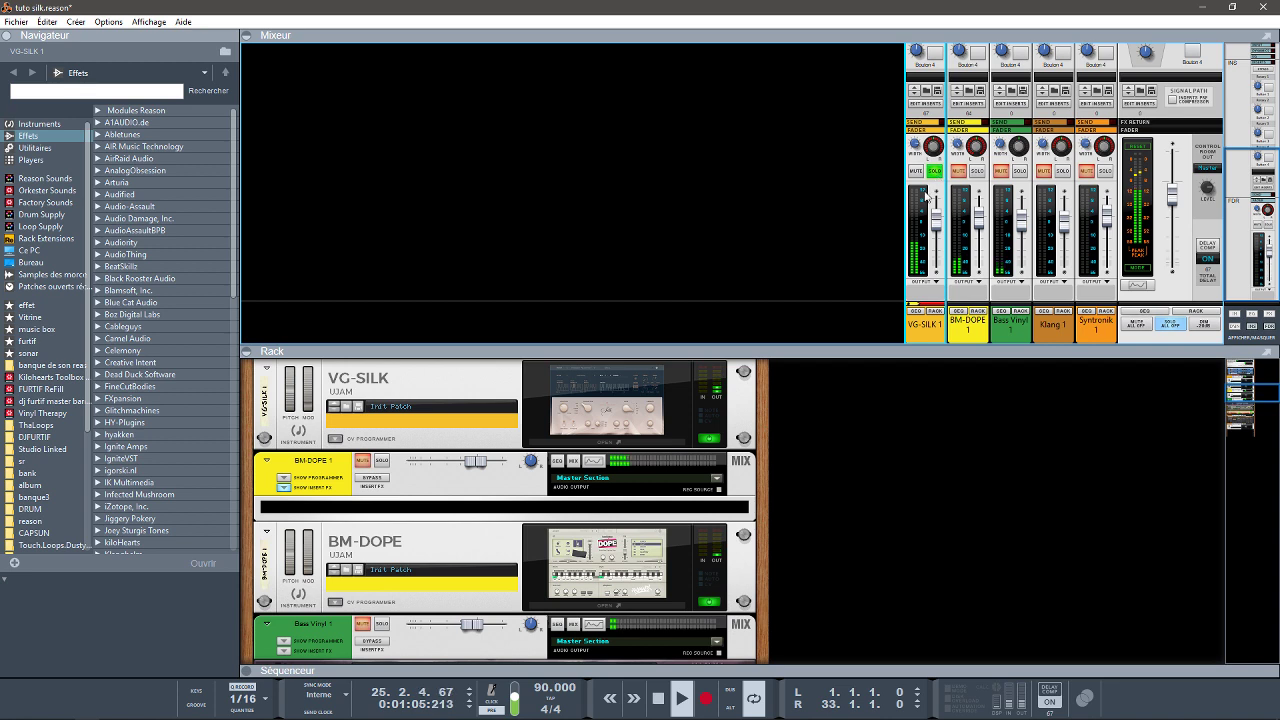
left_click(636, 442)
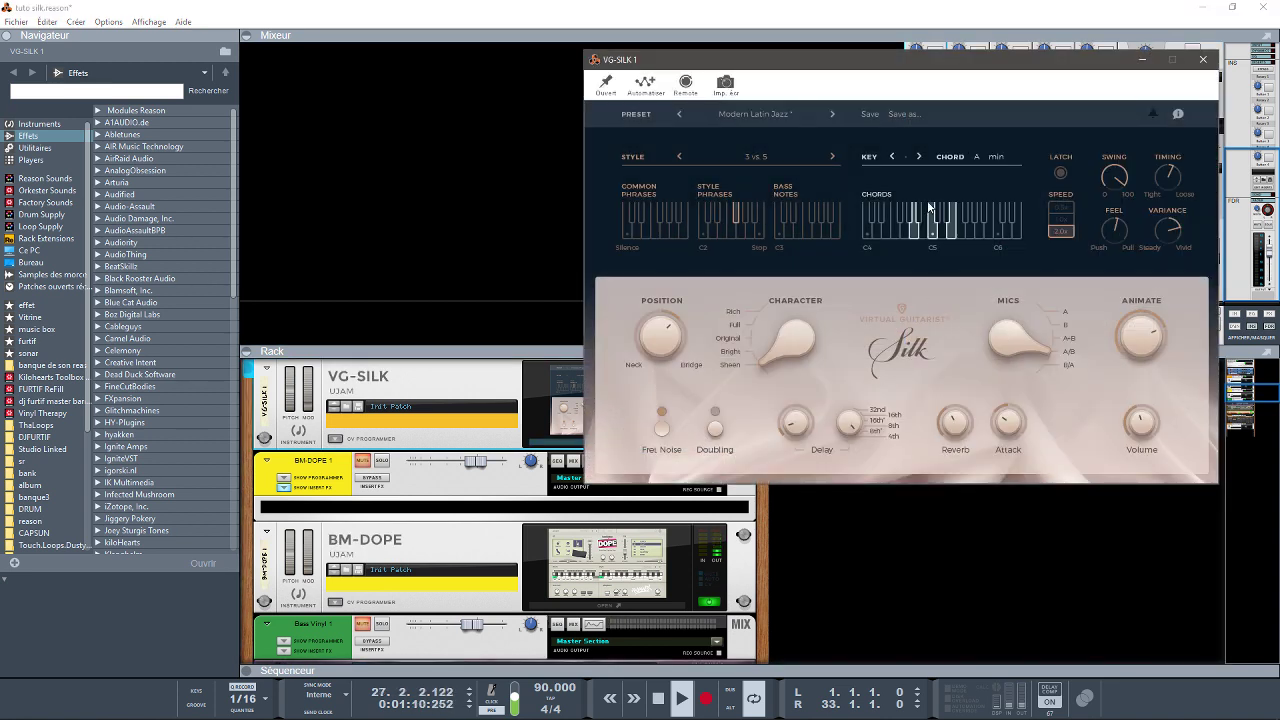
left_click(1203, 61)
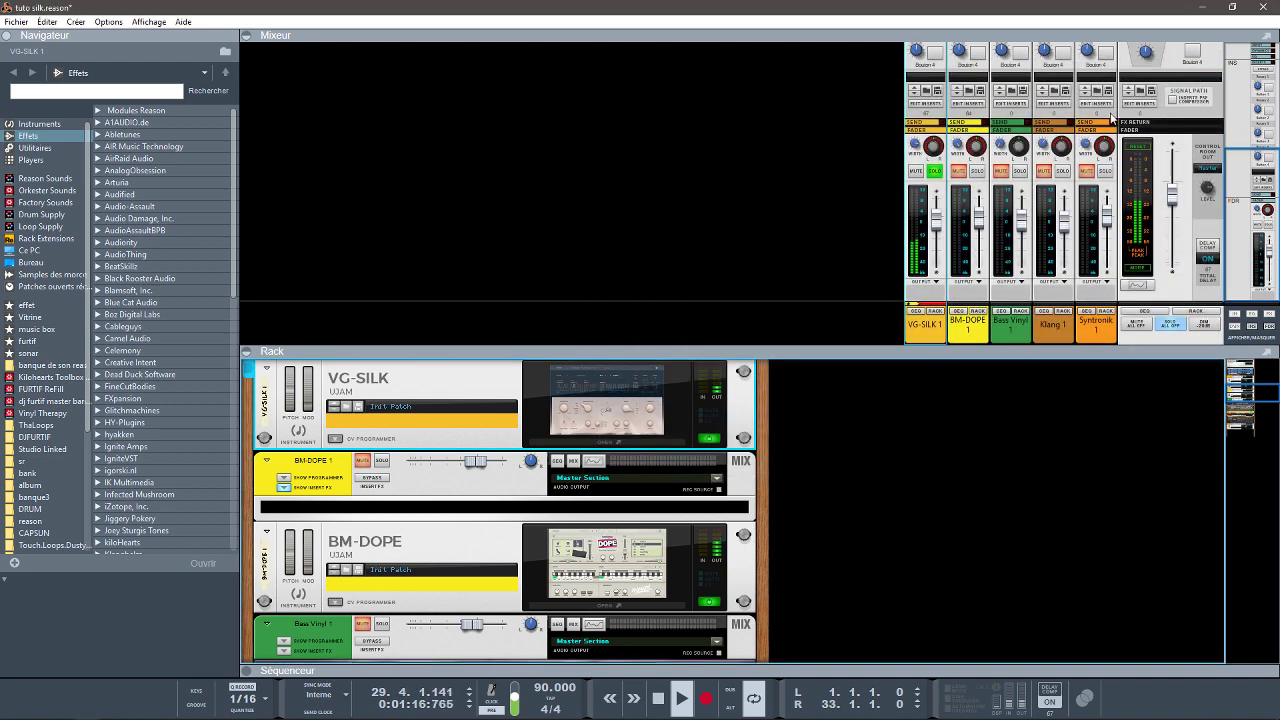
- Add the BM-DOPE 1 channel to the solo and inspect its plugin's kit and mix settings, closing the window when done
left_click(977, 172)
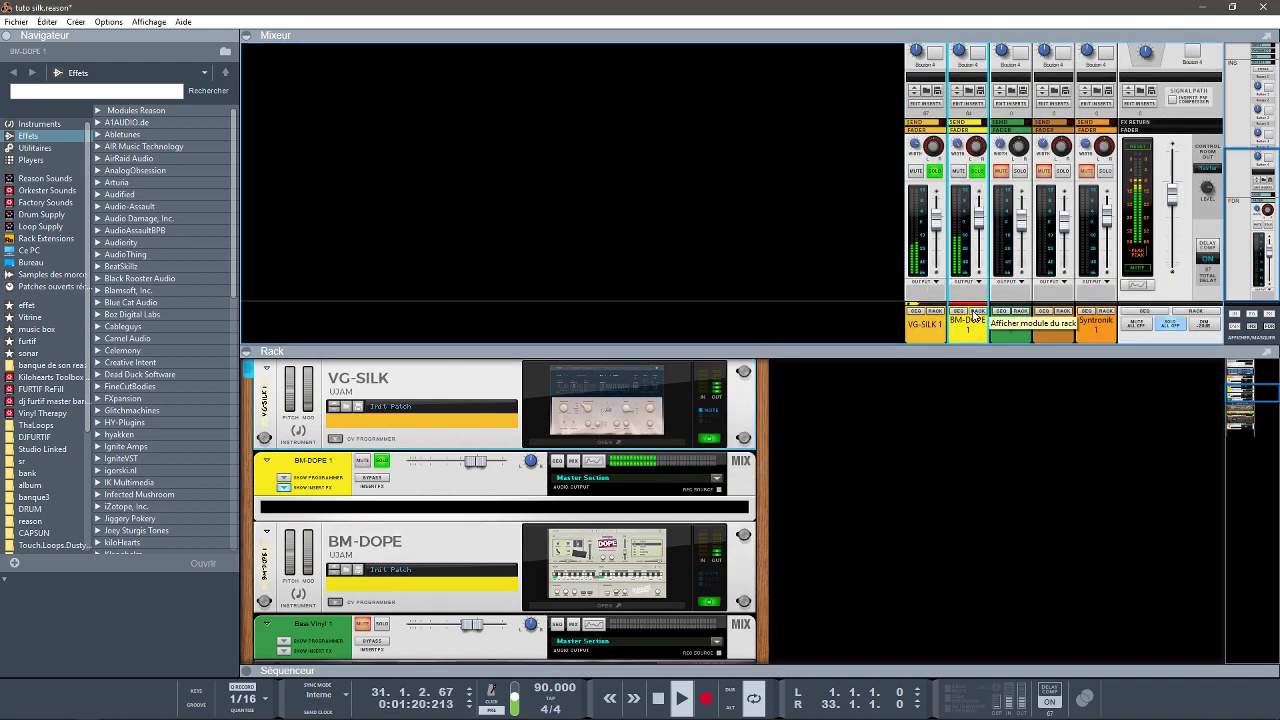
left_click(649, 603)
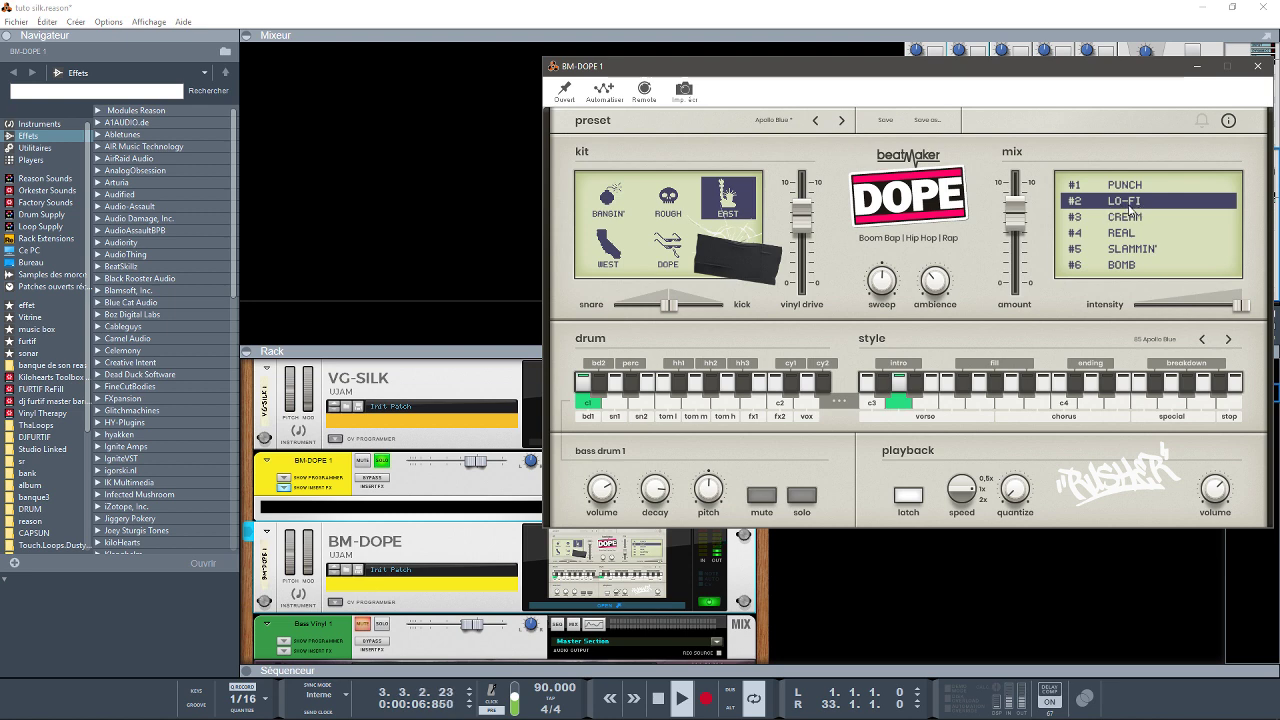
left_click(1257, 66)
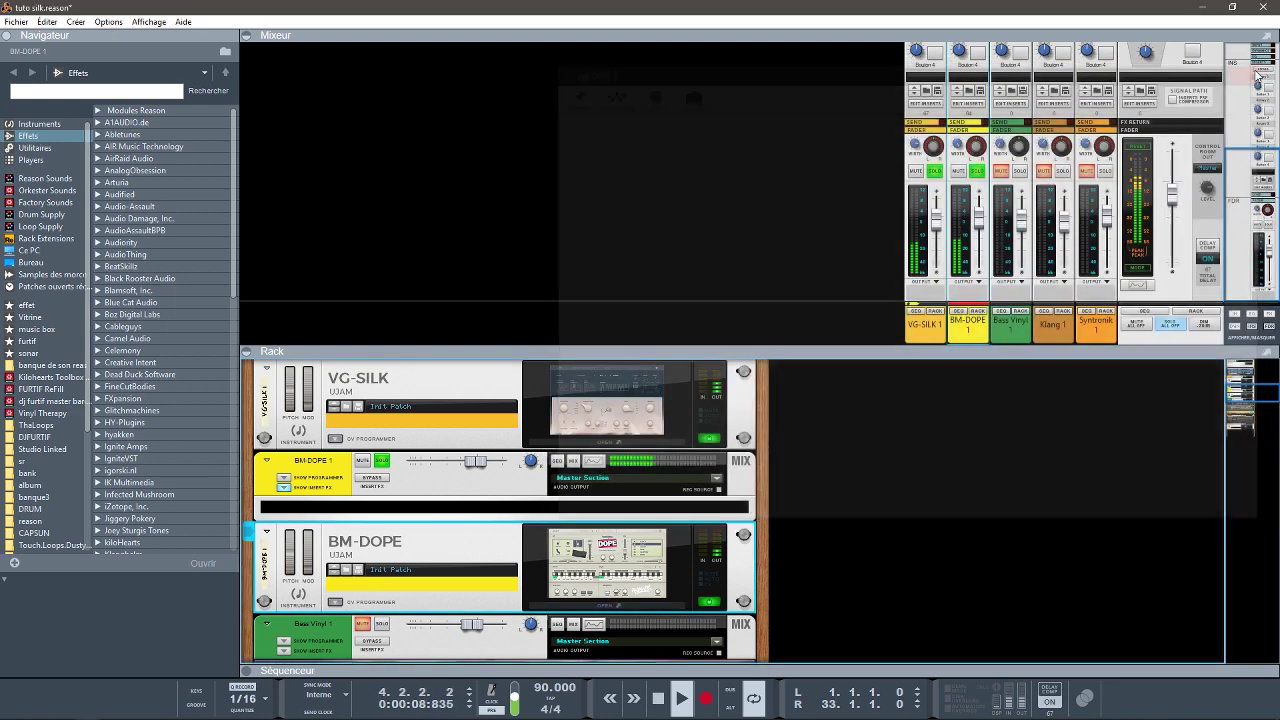
- Add the Bass Vinyl 1, Klang 1 and Syntronik 1 channels to the solo one by one, and clear all solos
left_click(1021, 172)
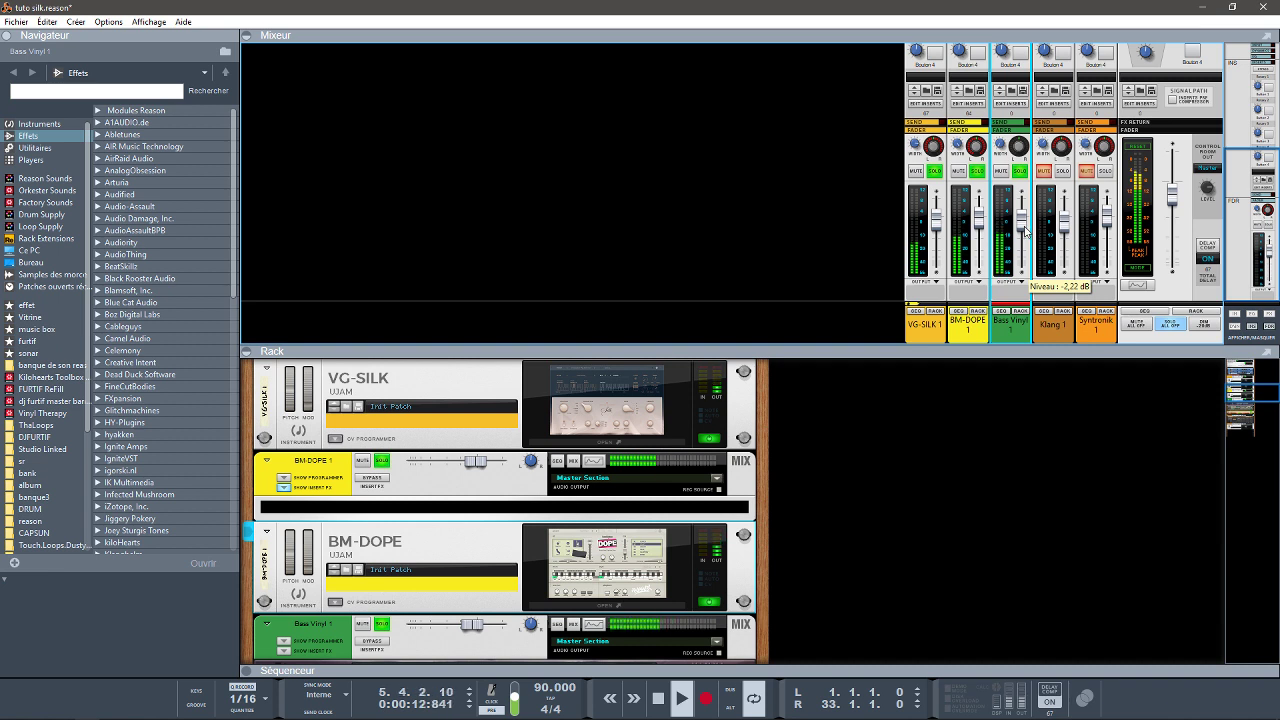
left_click(1066, 252)
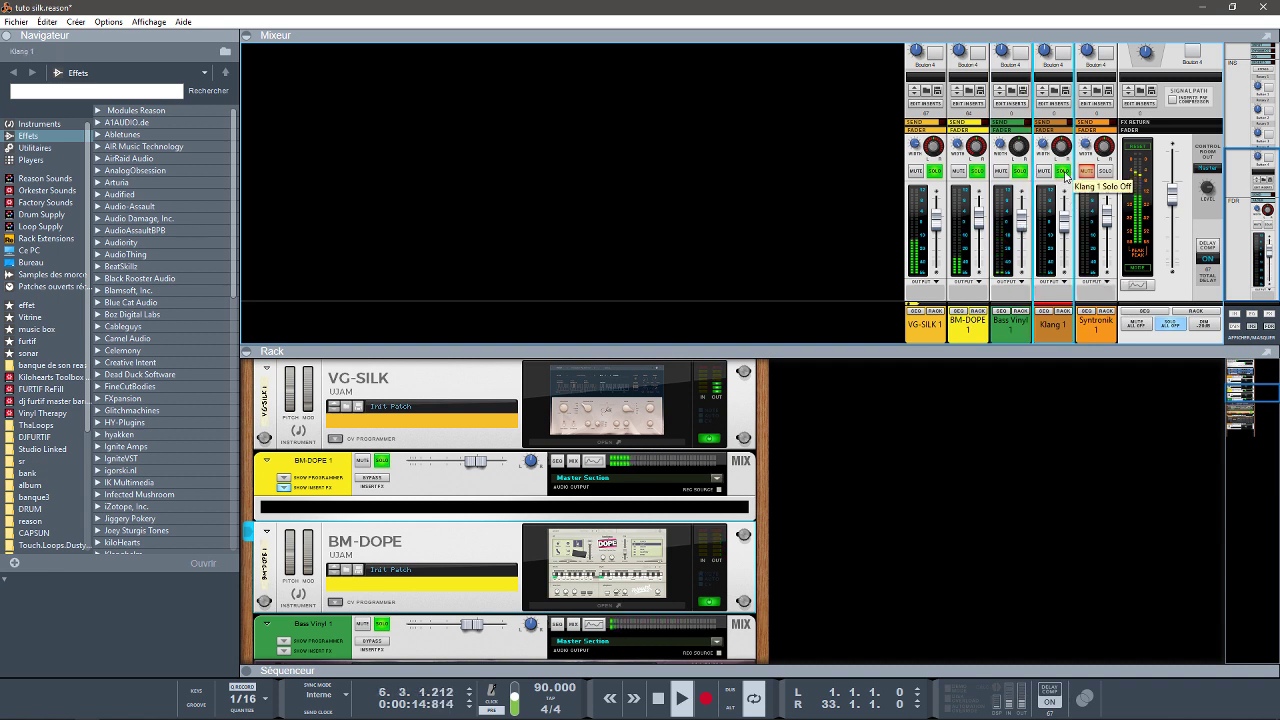
left_click(1105, 172)
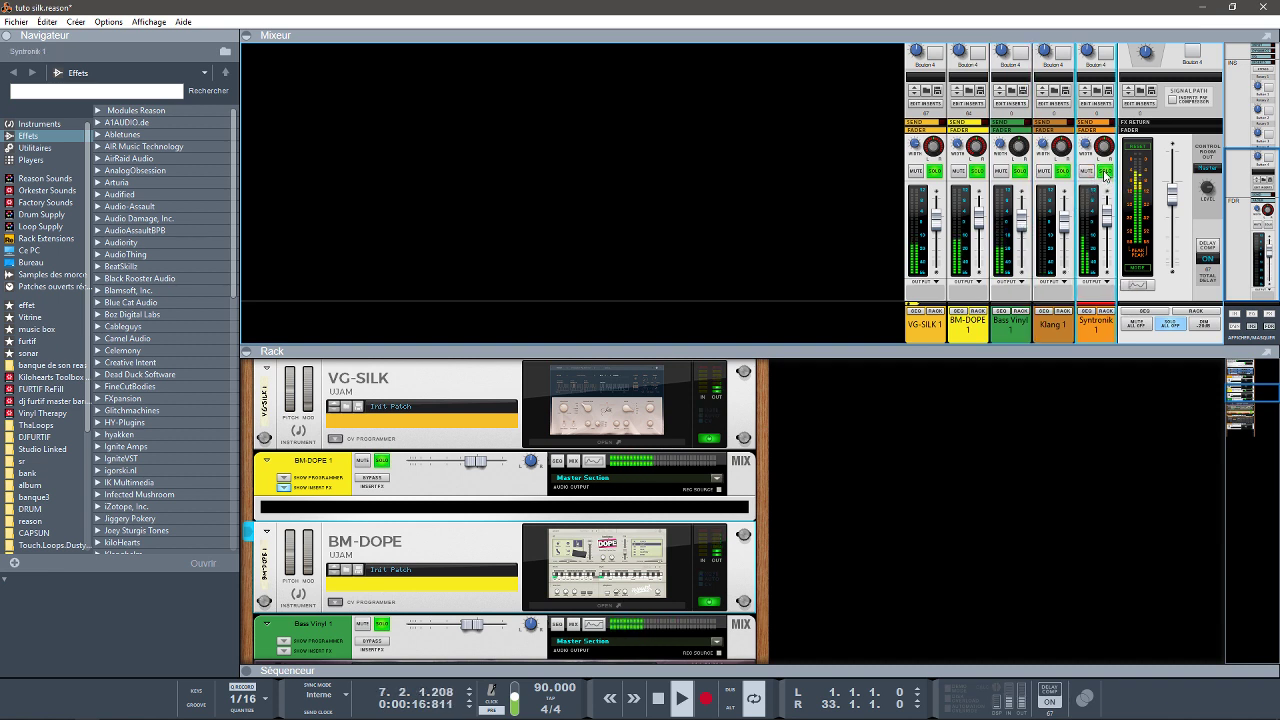
left_click(1178, 328)
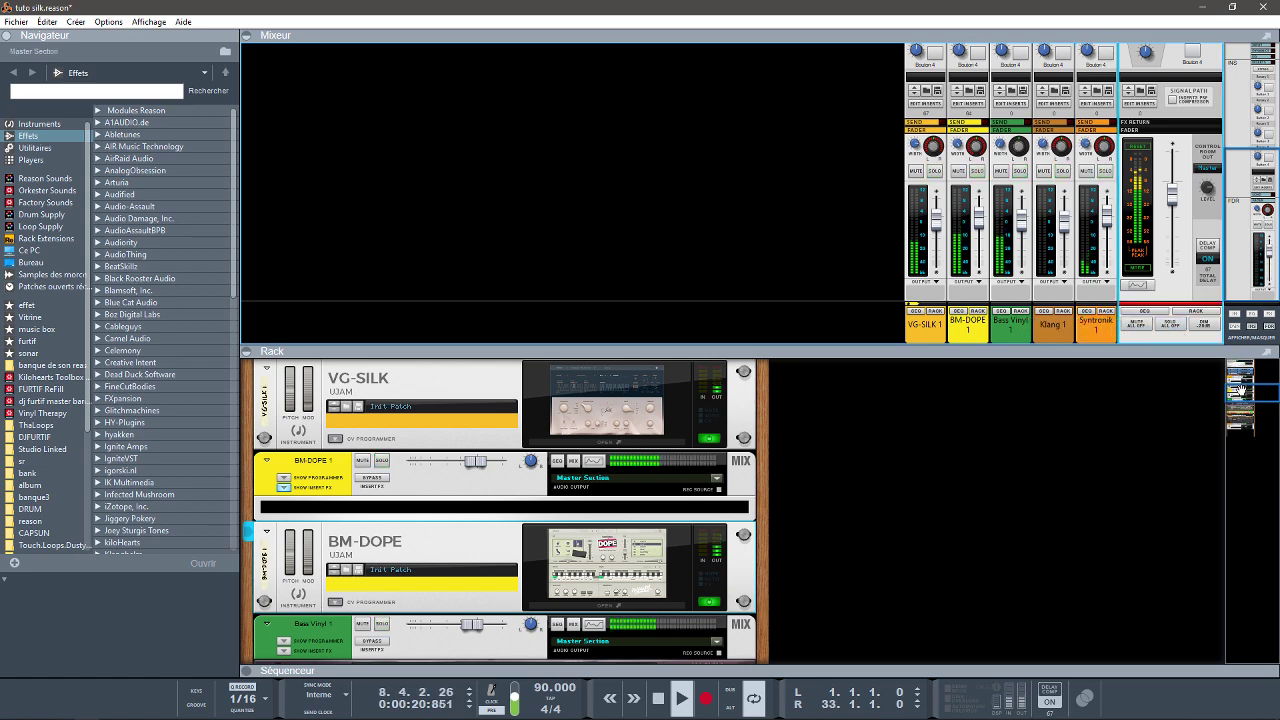
- Inspect Syntronik's effects chain and SAM synth panel, show the sequencer below the rack, and close the plugin window
left_click_drag(1241, 393, 1241, 424)
left_click(566, 569)
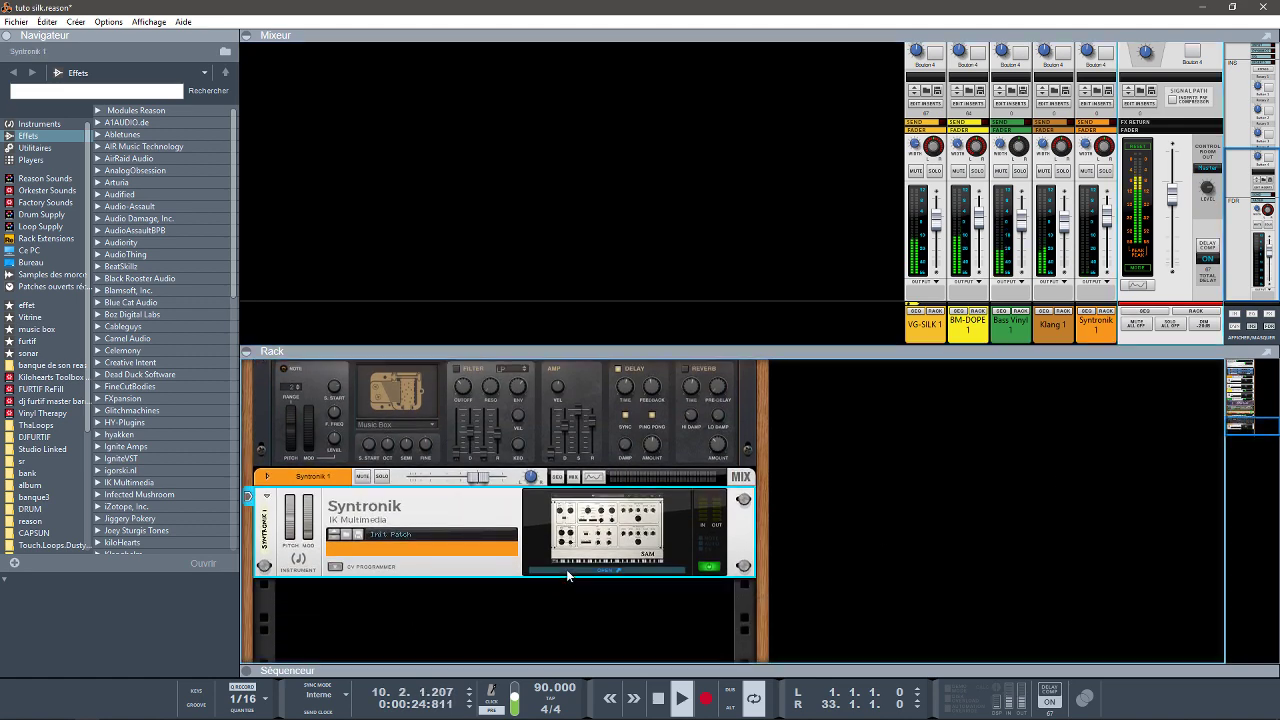
left_click(566, 569)
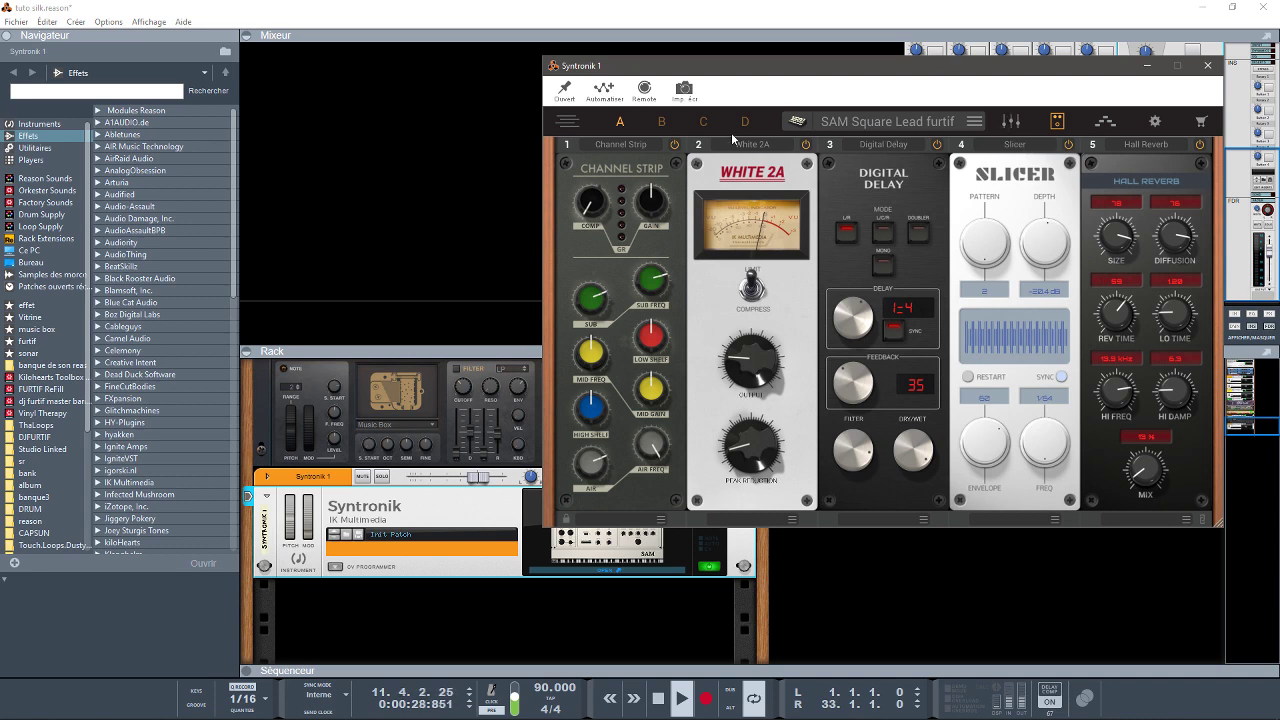
left_click(1057, 122)
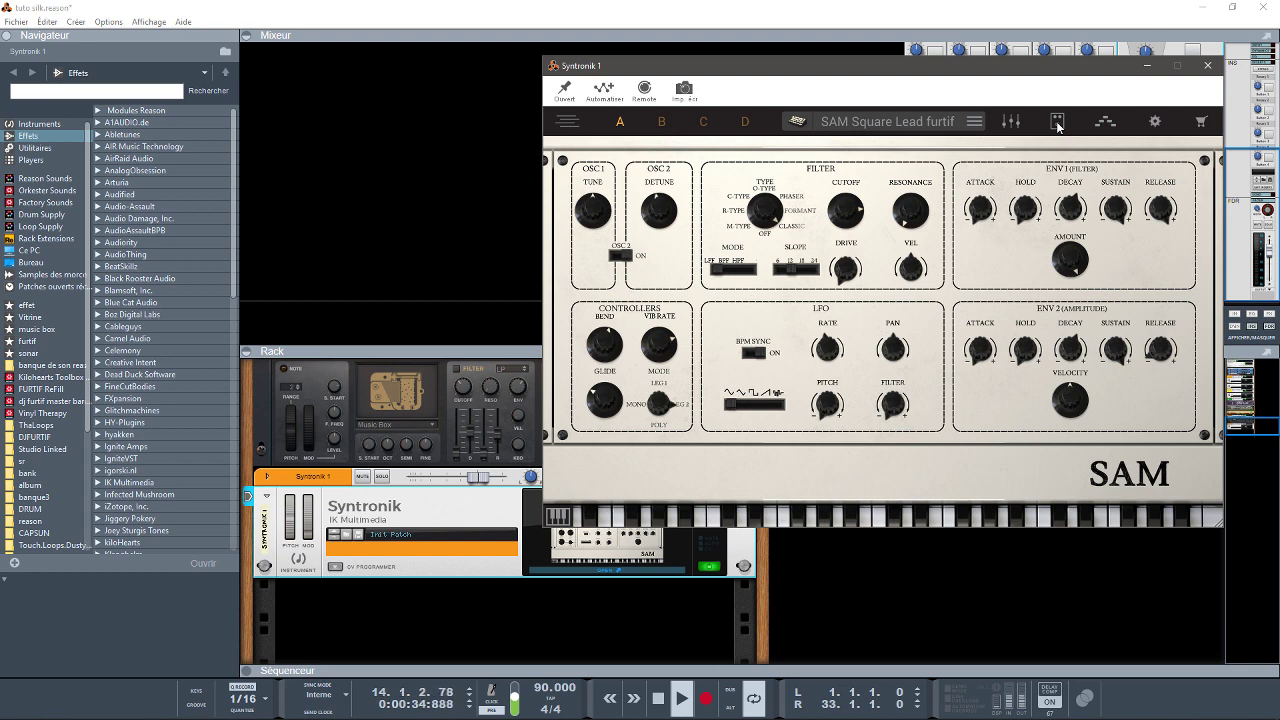
left_click(249, 675)
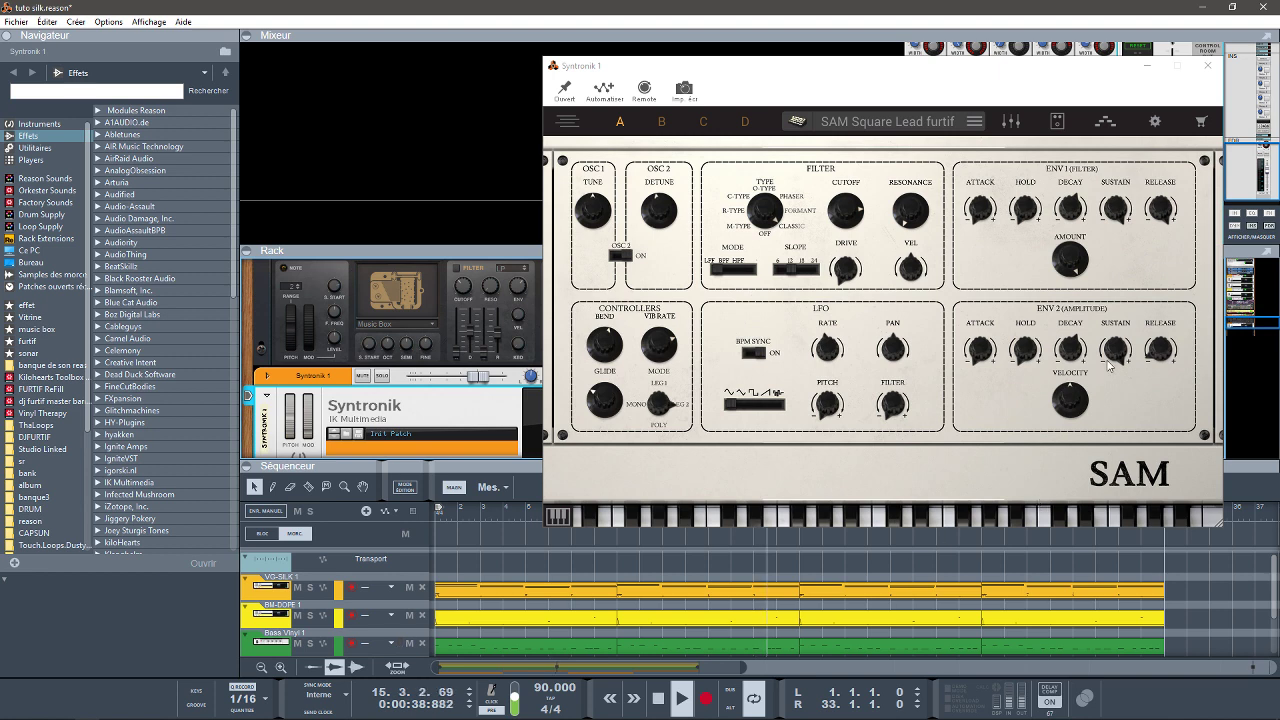
left_click(1208, 65)
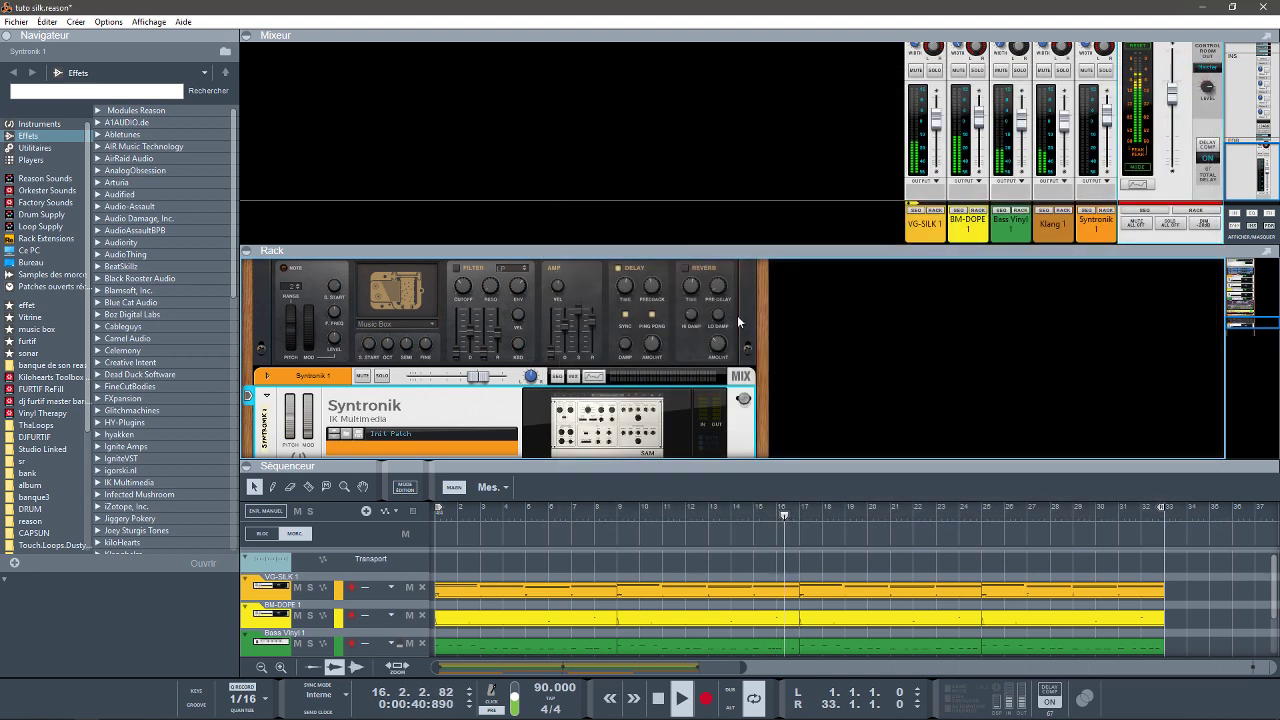
- Set the sequencer loop to run from bar 17 to bar 25
left_click(439, 510)
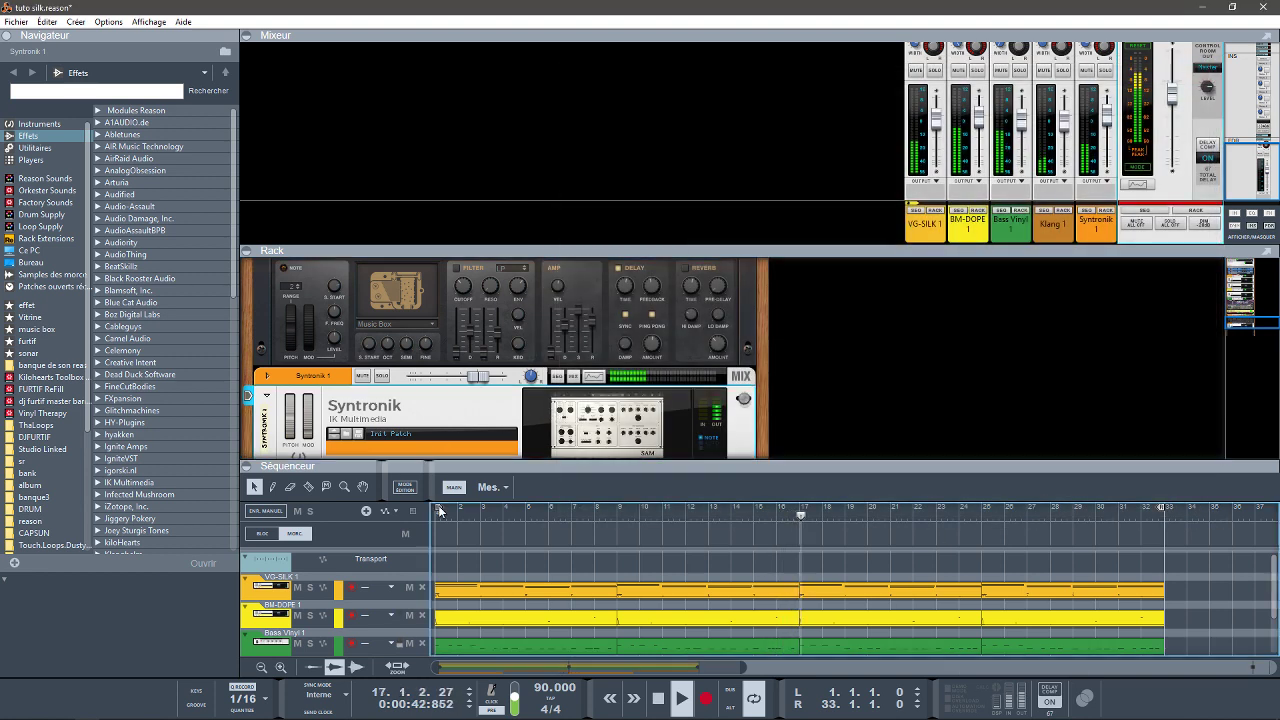
left_click_drag(439, 510, 804, 551)
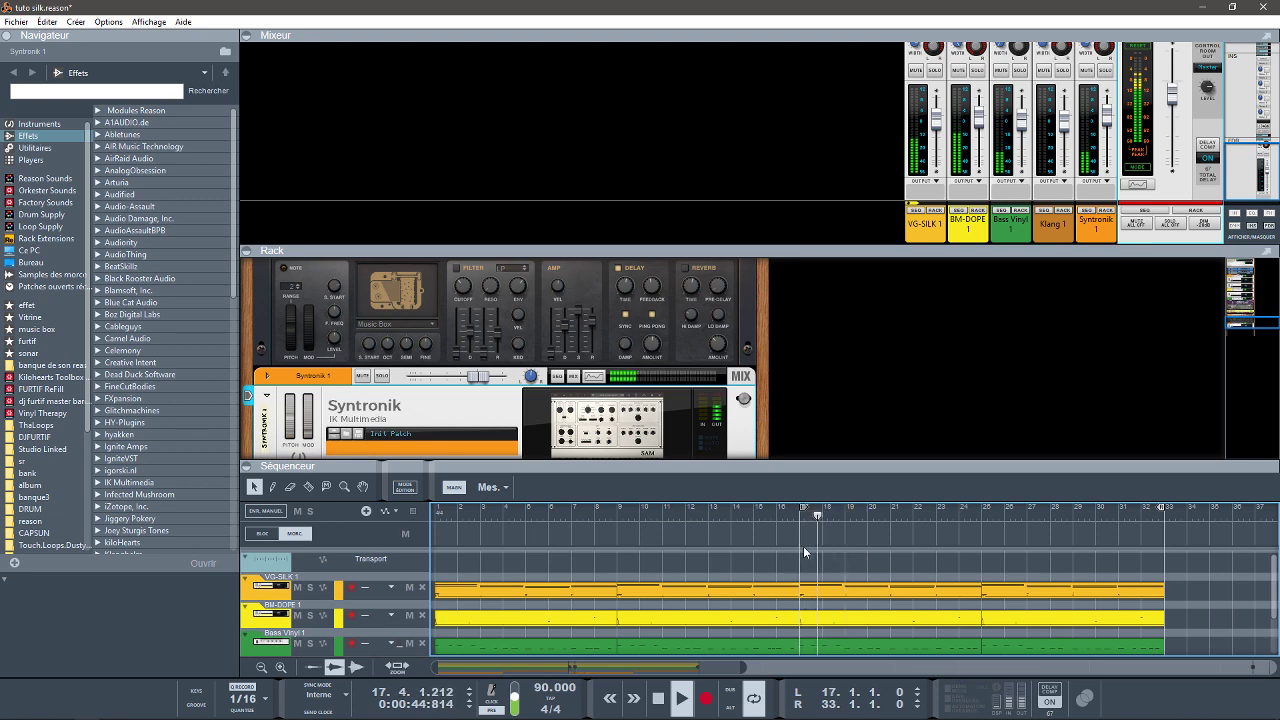
left_click_drag(1160, 507, 981, 505)
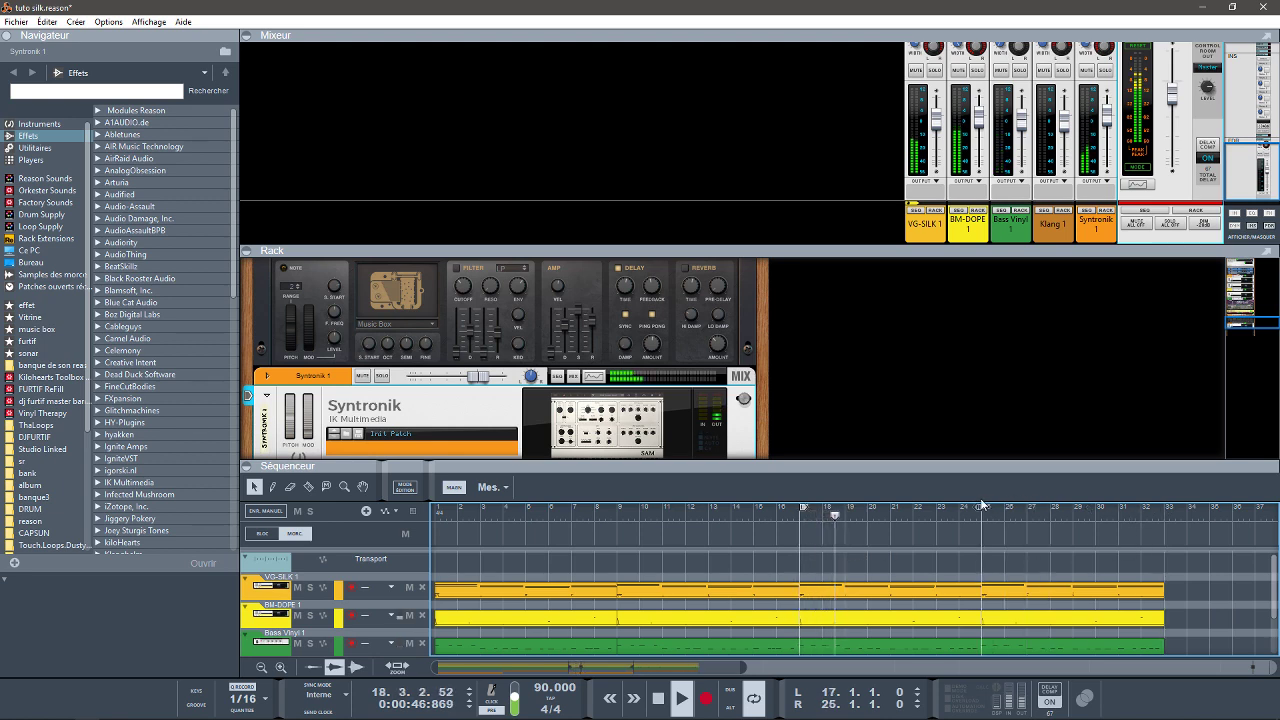
- Examine Syntronik's SAM envelope and filter controls and its effects chain, returning to the synth panel before closing the plugin window
left_click(643, 444)
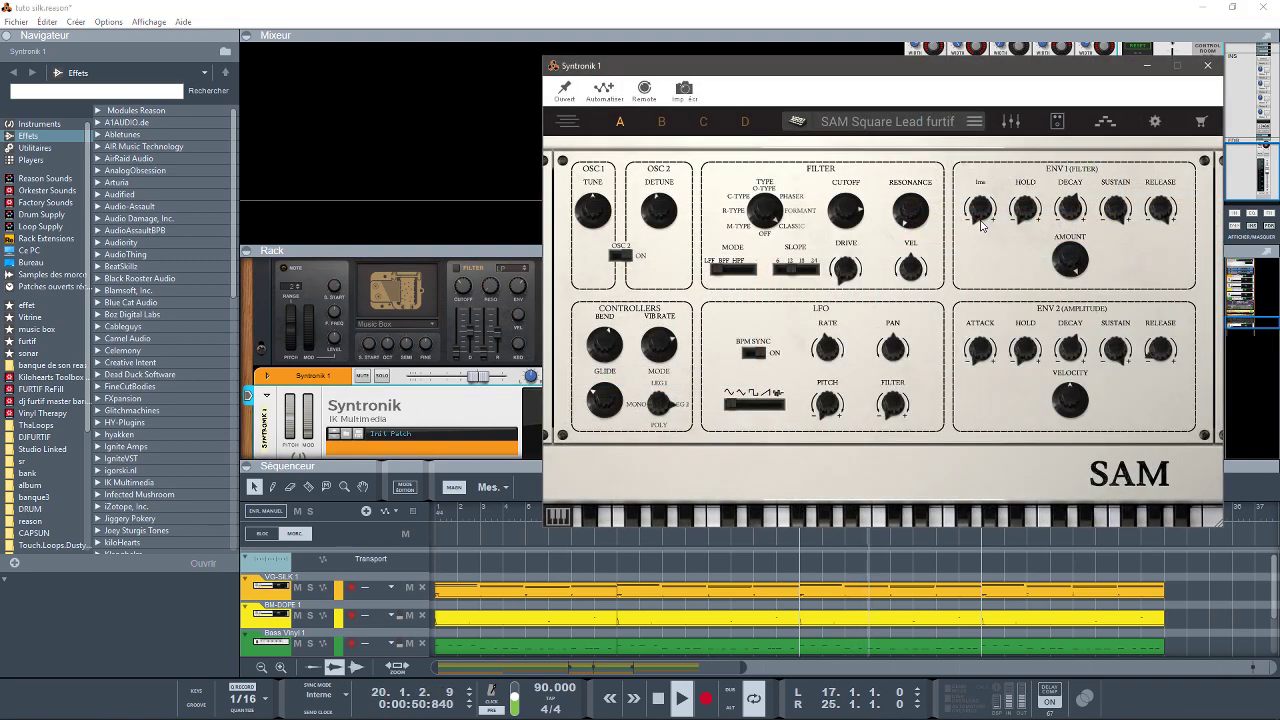
left_click(1056, 121)
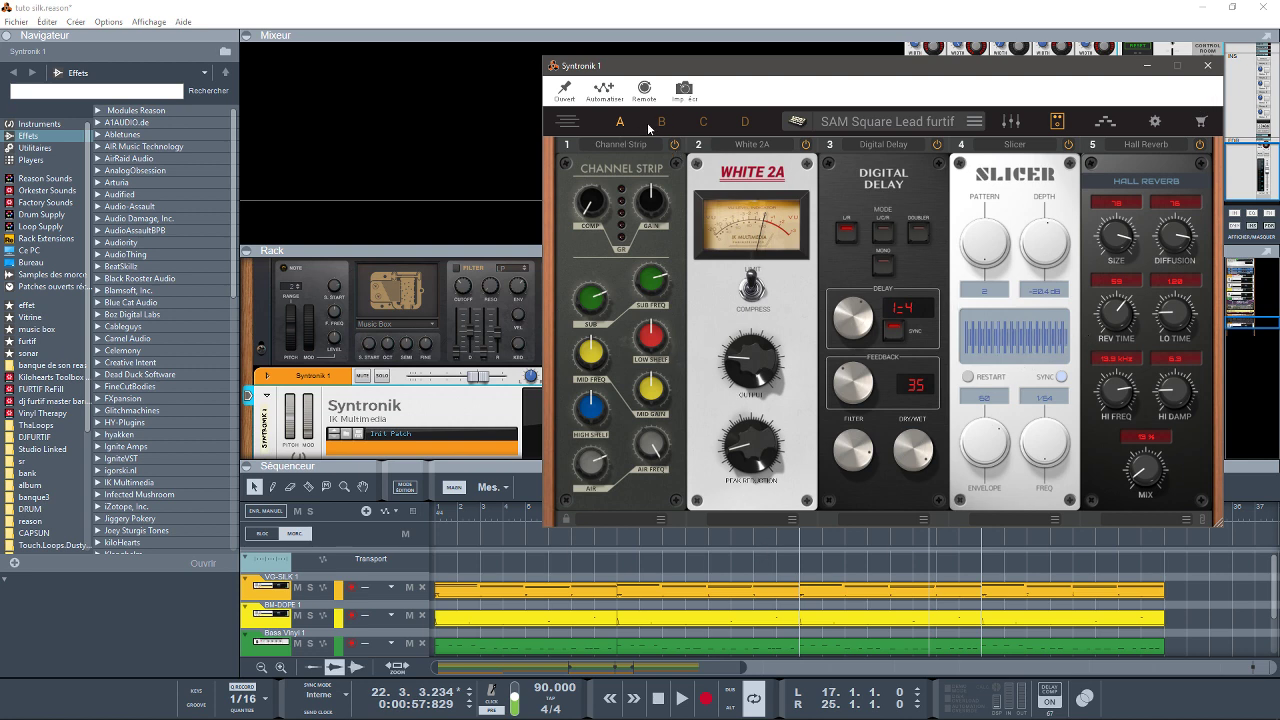
left_click(1057, 121)
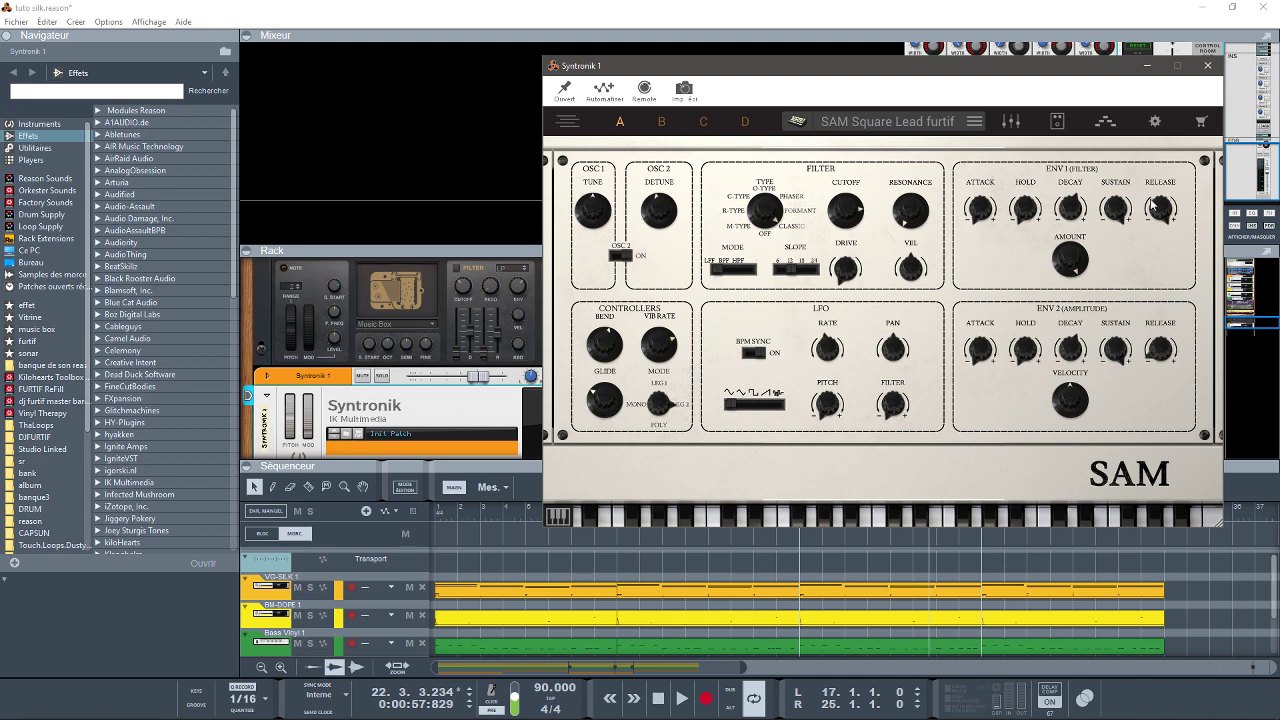
left_click(1207, 66)
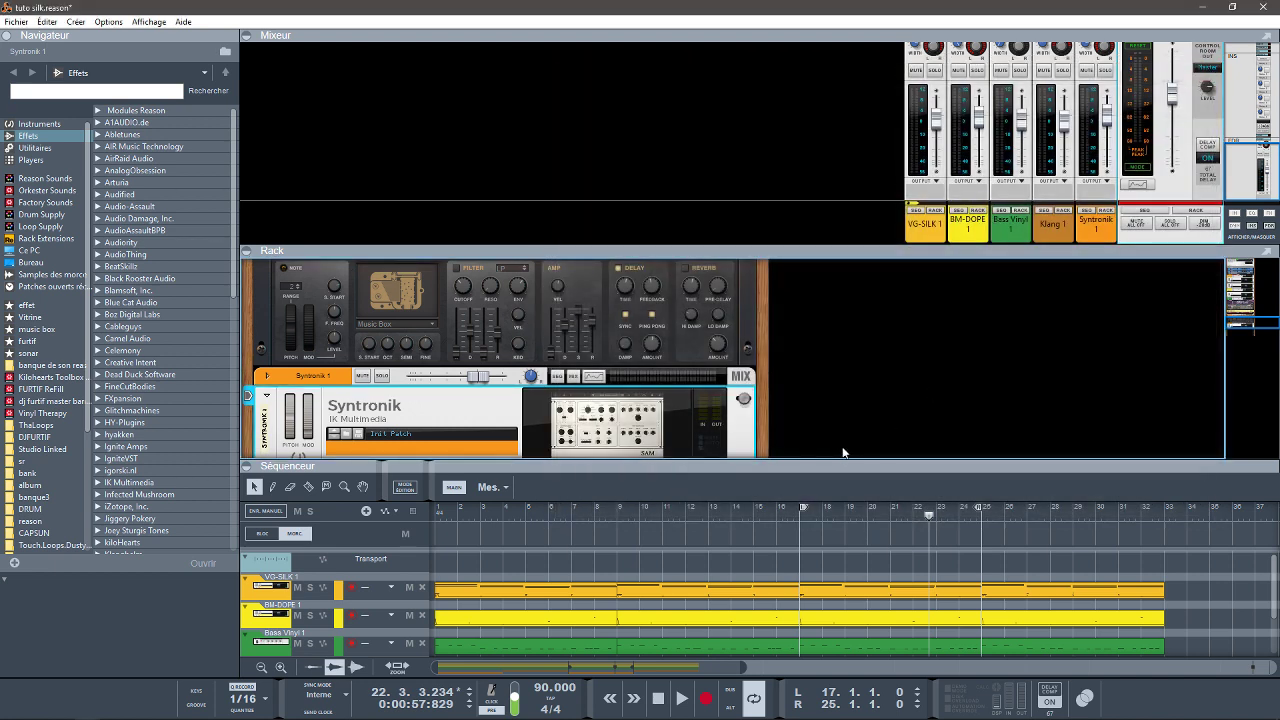
- Resume playback and extend the sequencer loop to run from bar 1 to bar 33
key("space")
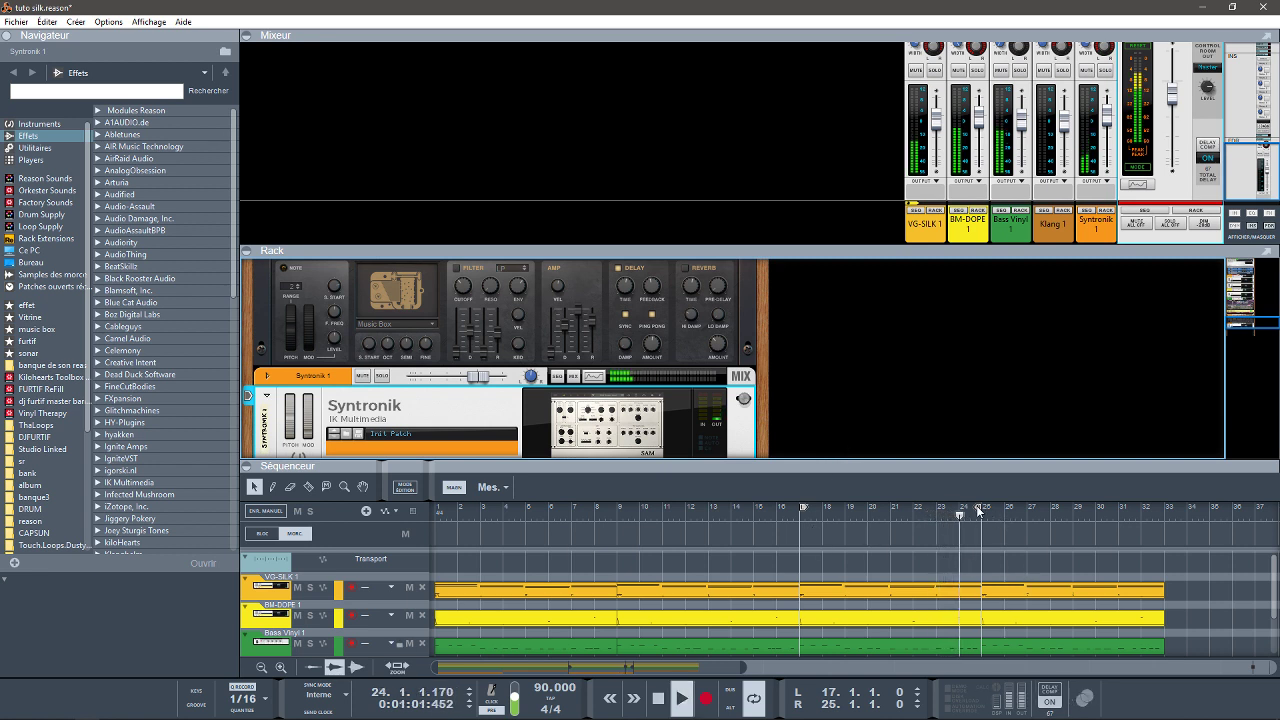
left_click_drag(979, 509, 1166, 528)
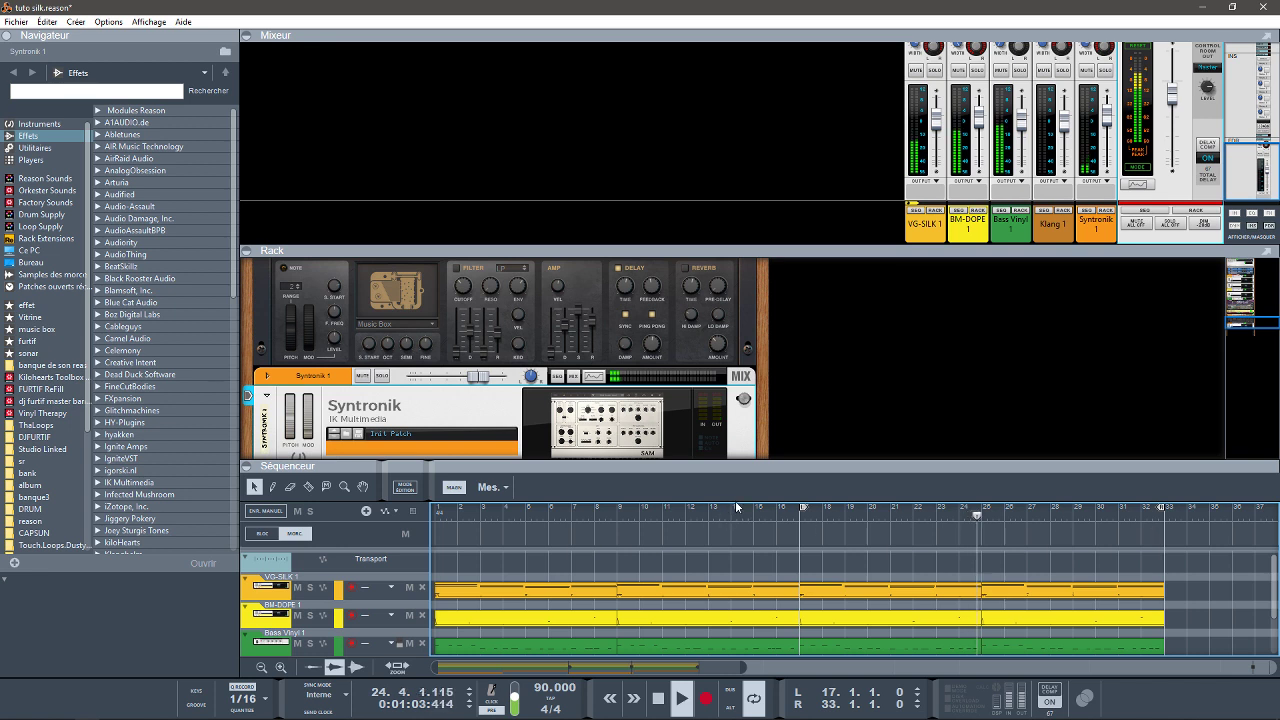
left_click_drag(803, 507, 382, 493)
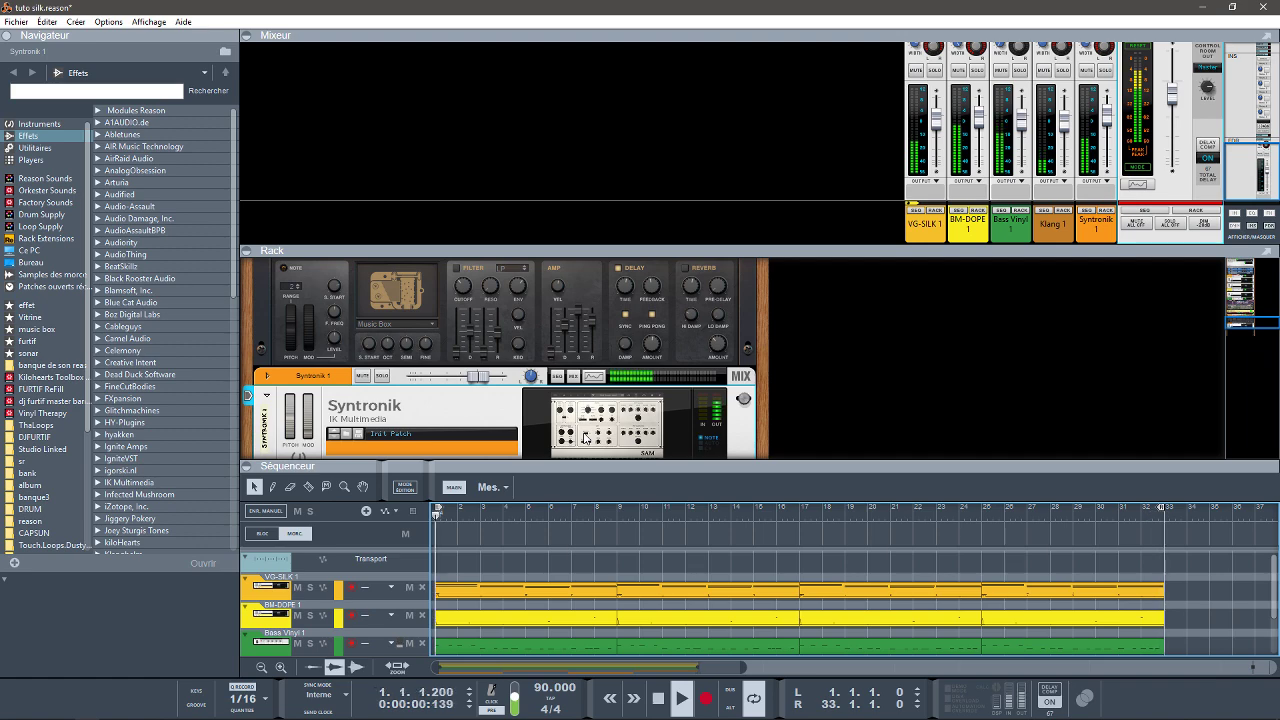
- Stop playback, reopen the Syntronik plugin window, and switch to Chrome to view the start of IK Multimedia's Syntronik product page
left_click(585, 437)
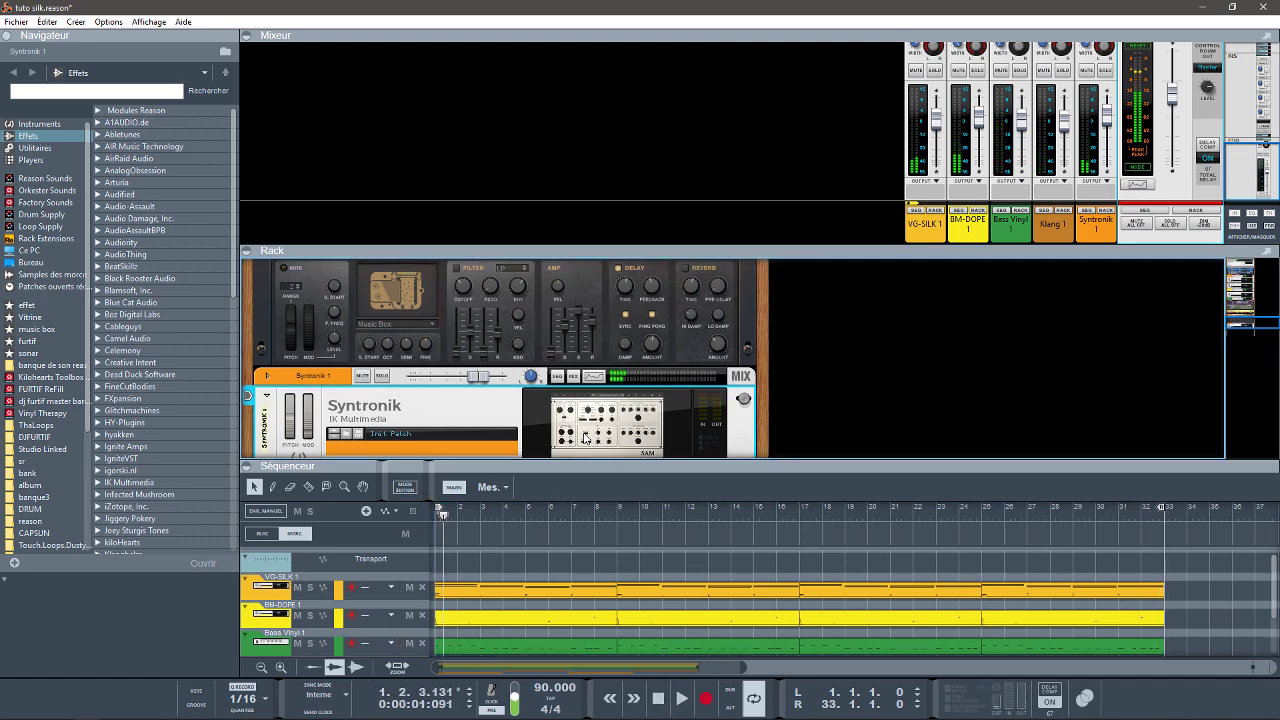
double_click(585, 437)
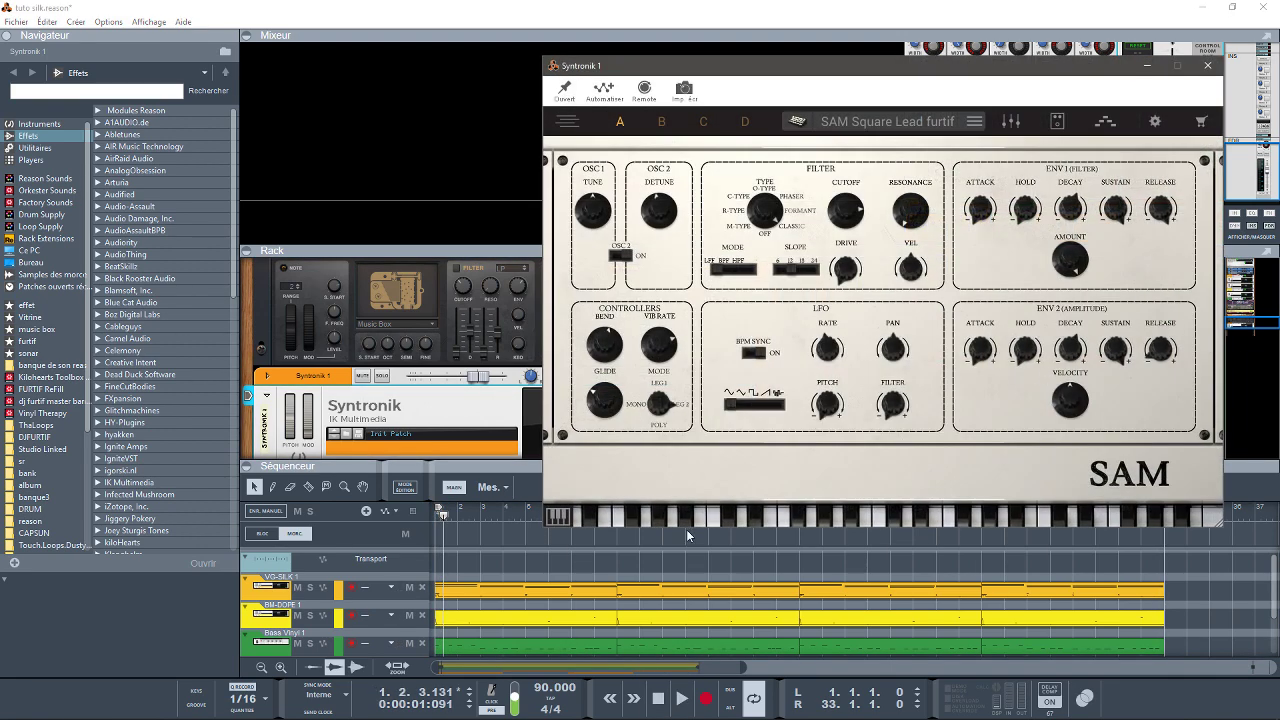
mouse_move(766, 718)
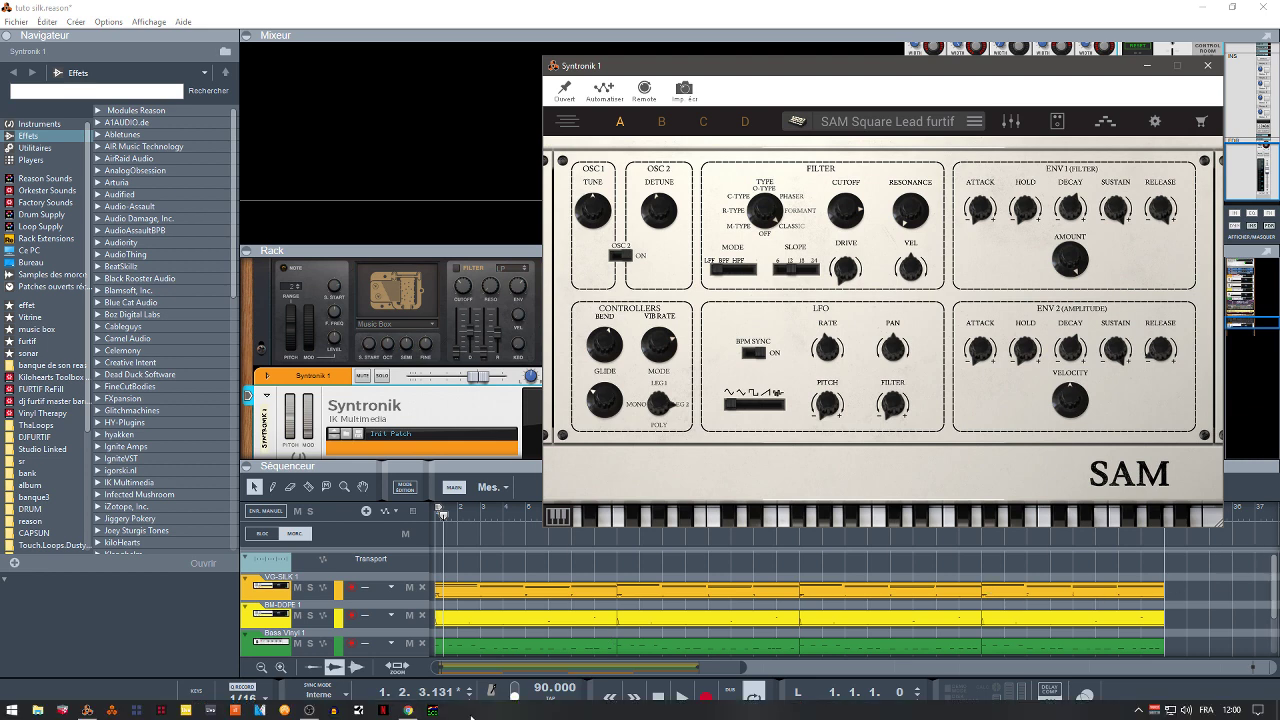
left_click(408, 710)
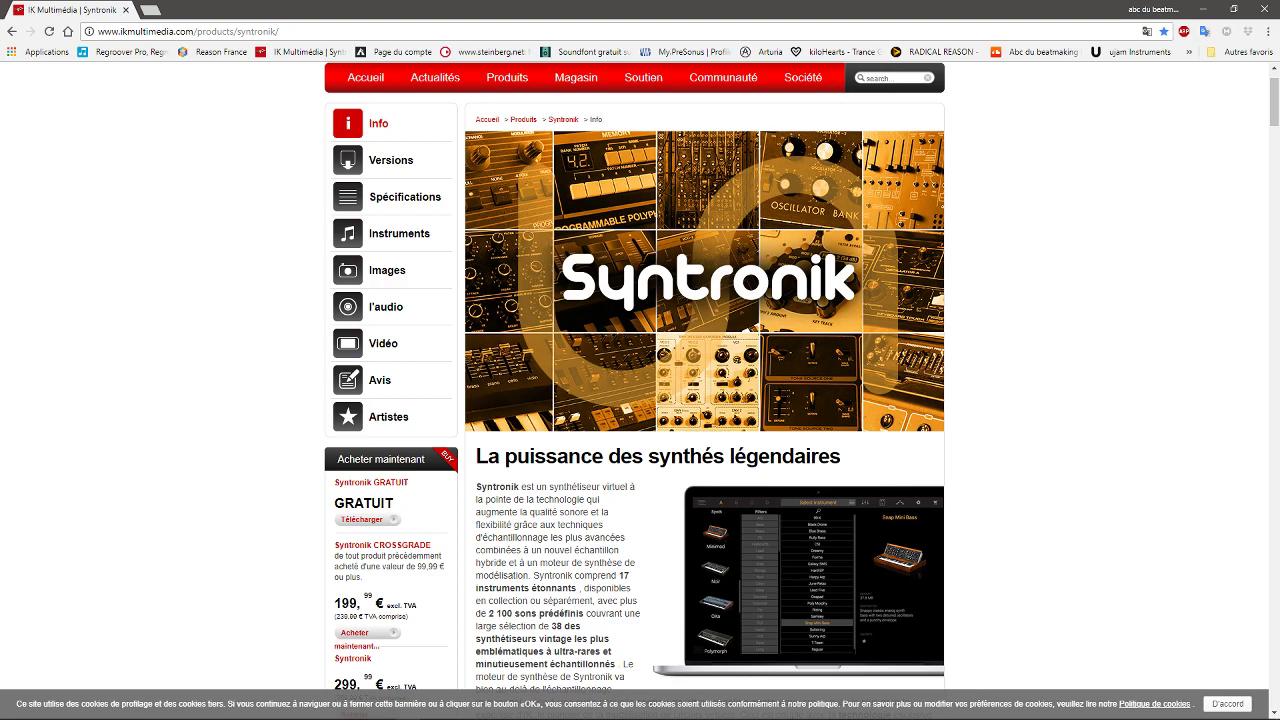
mouse_move(1270, 104)
left_mouse_down()
mouse_move(1271, 155)
mouse_move(1272, 98)
left_mouse_up()
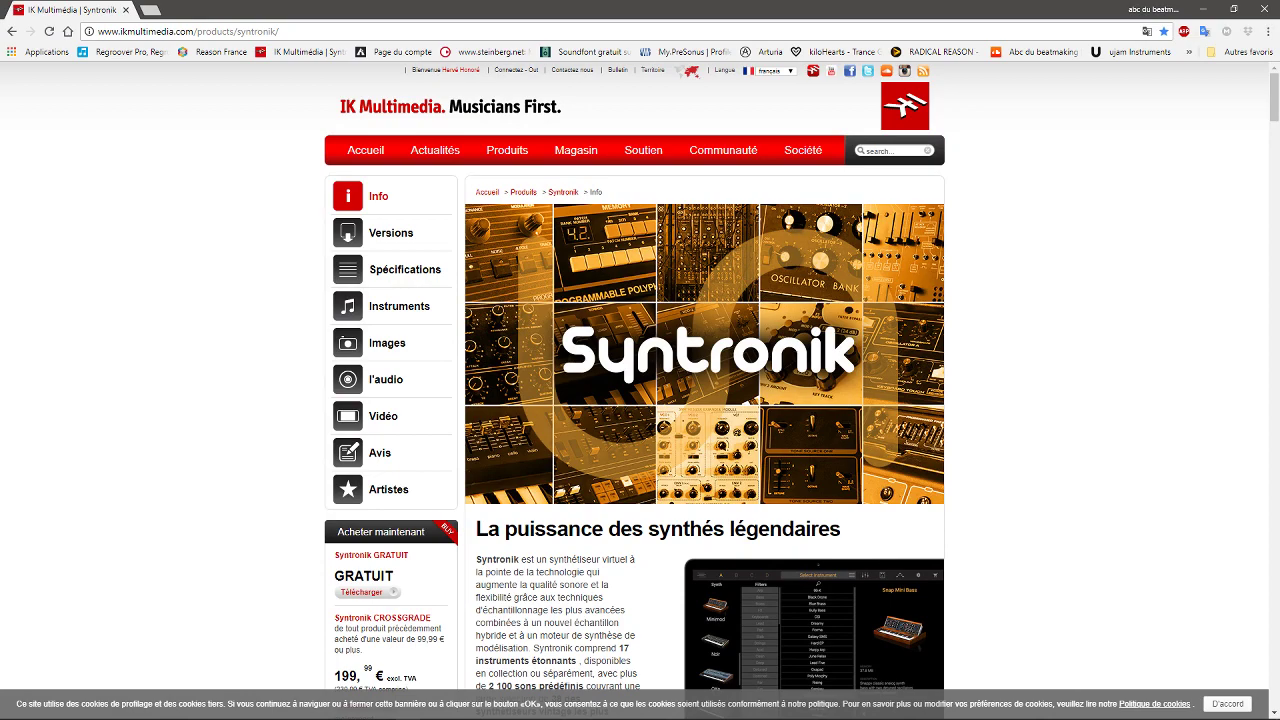